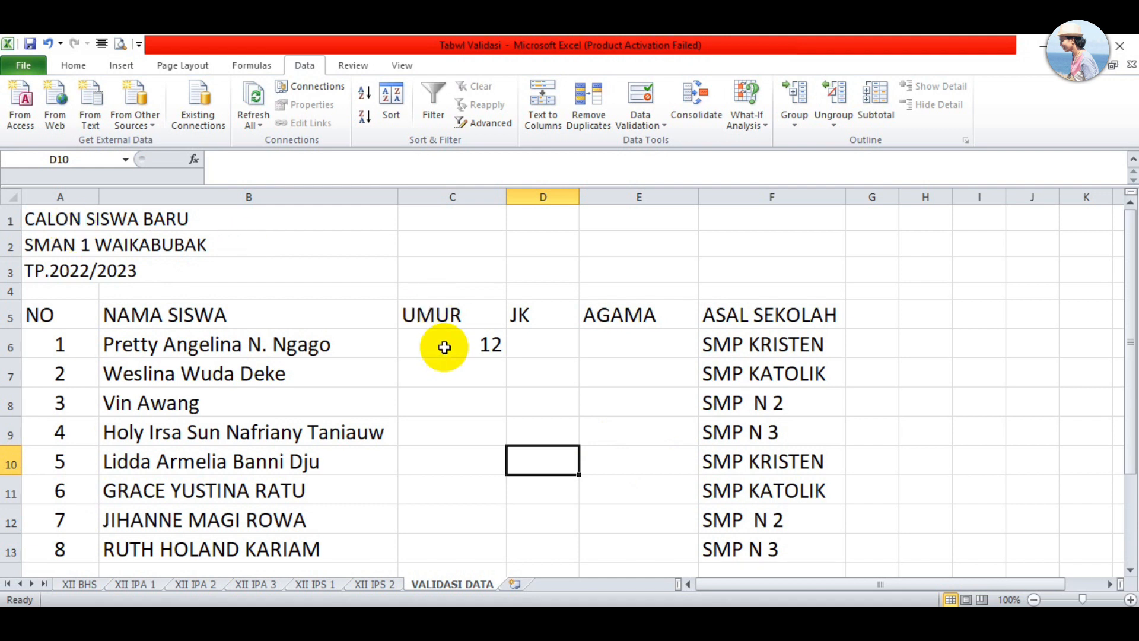
- Check the existing input prompts on the first student's UMUR, JK and AGAMA cells (C6, D6 and E6)
left_click(445, 347)
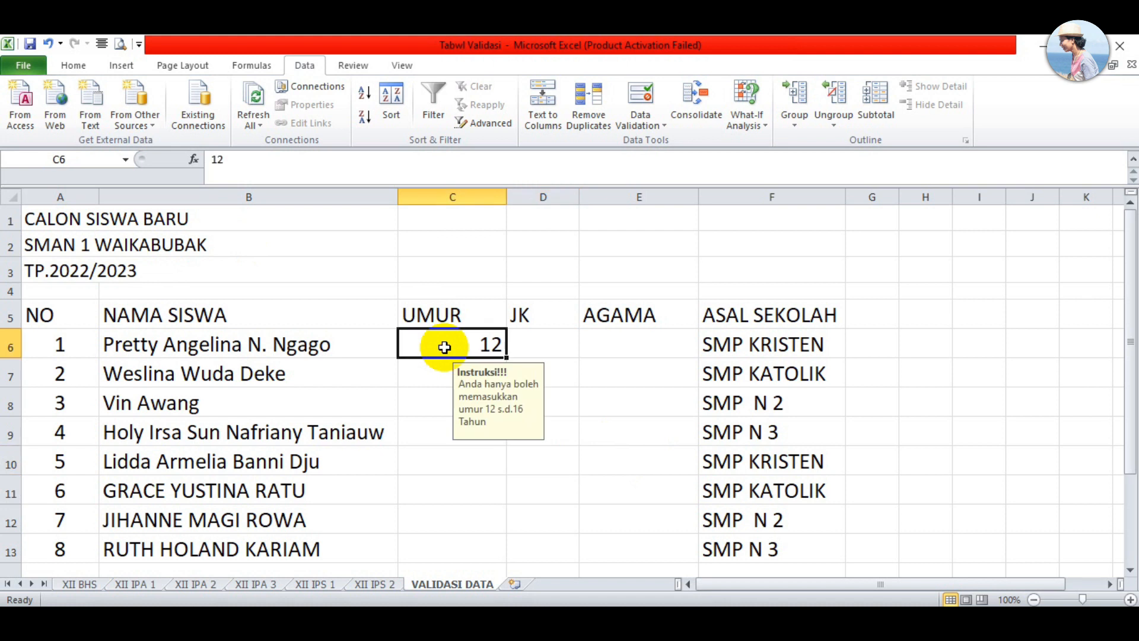
left_click(537, 336)
left_click(630, 339)
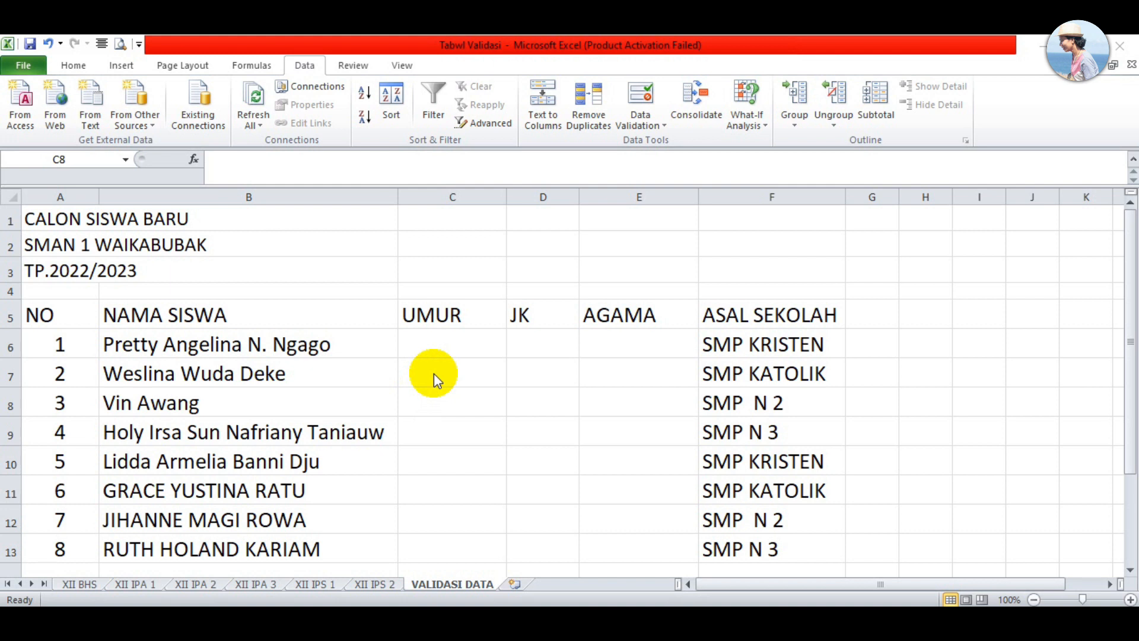
- Start a data validation rule for the UMUR cells C6:C13 that allows only whole numbers
left_click(457, 344)
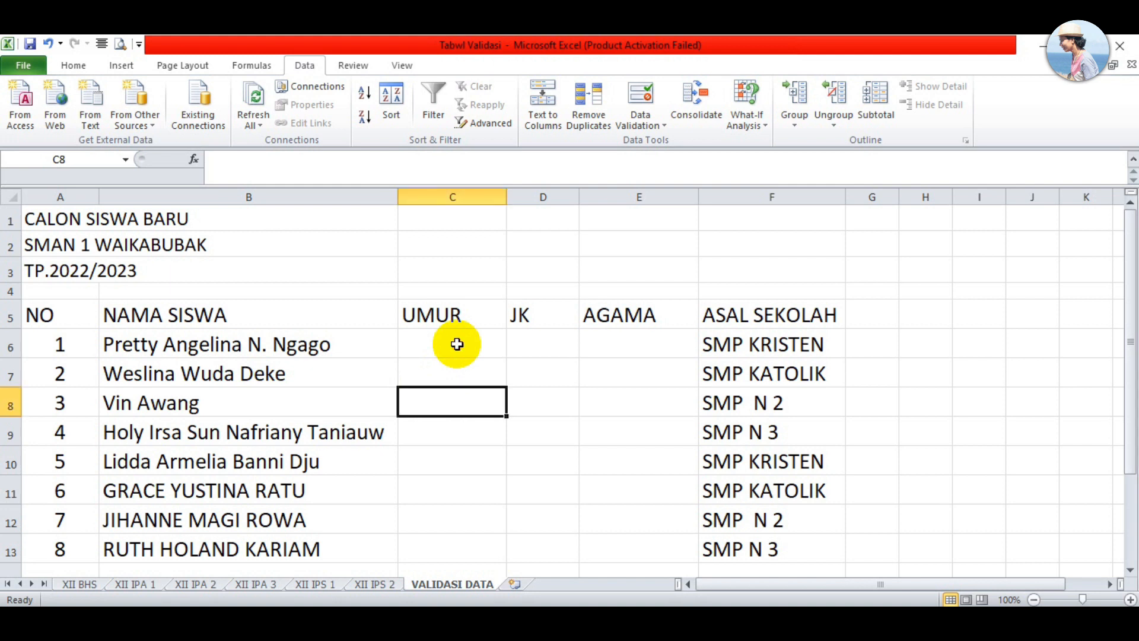
left_click_drag(457, 343, 473, 546)
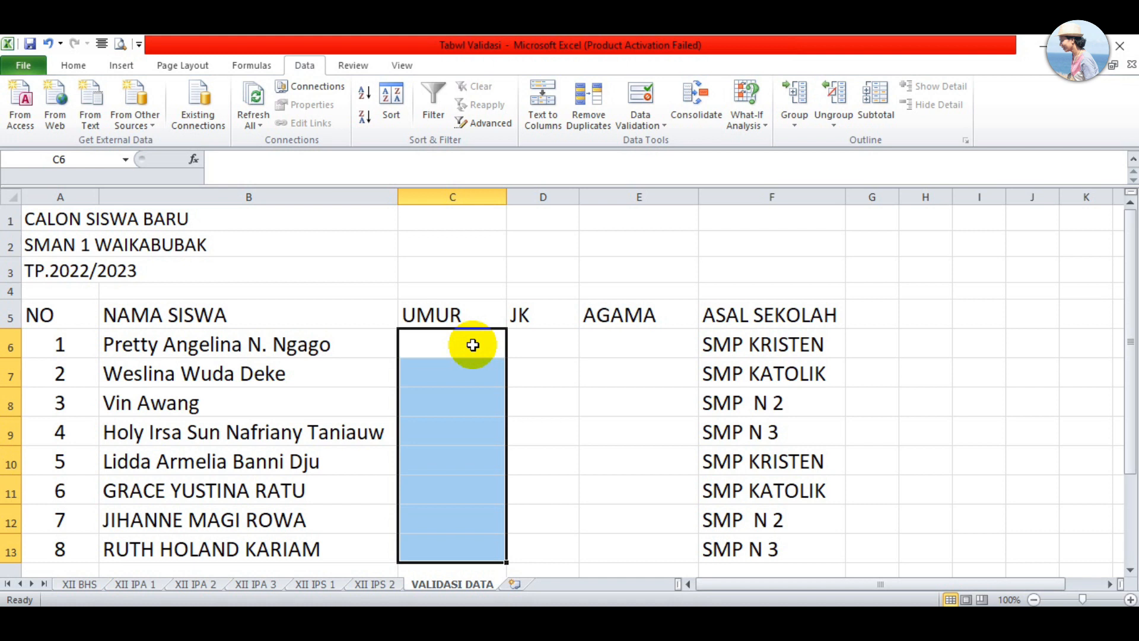
left_click(665, 126)
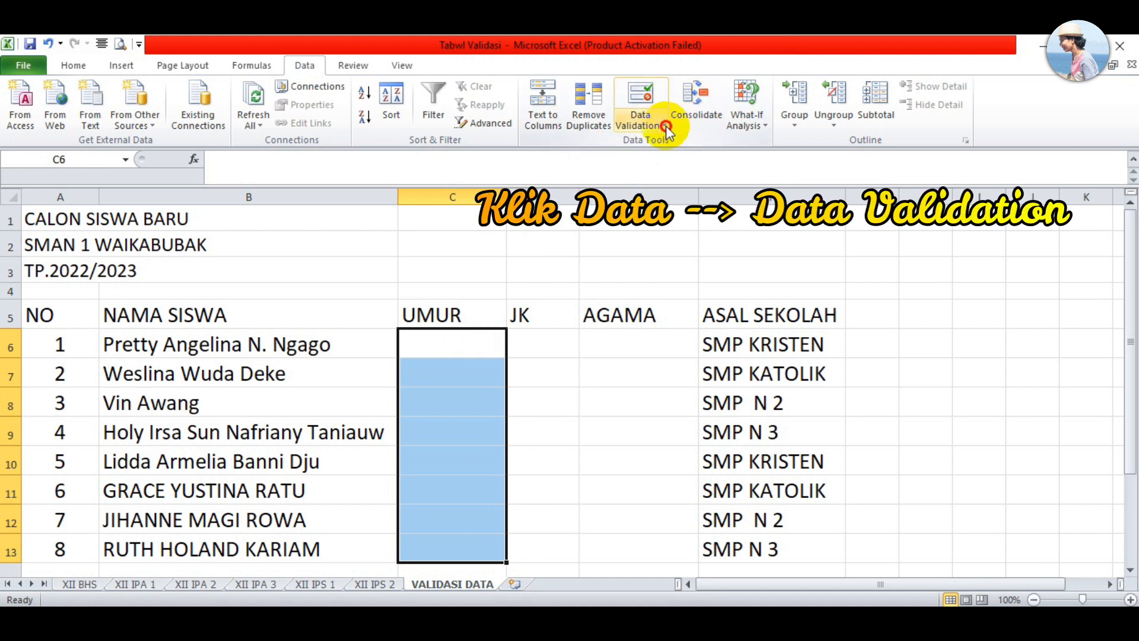
left_click(668, 142)
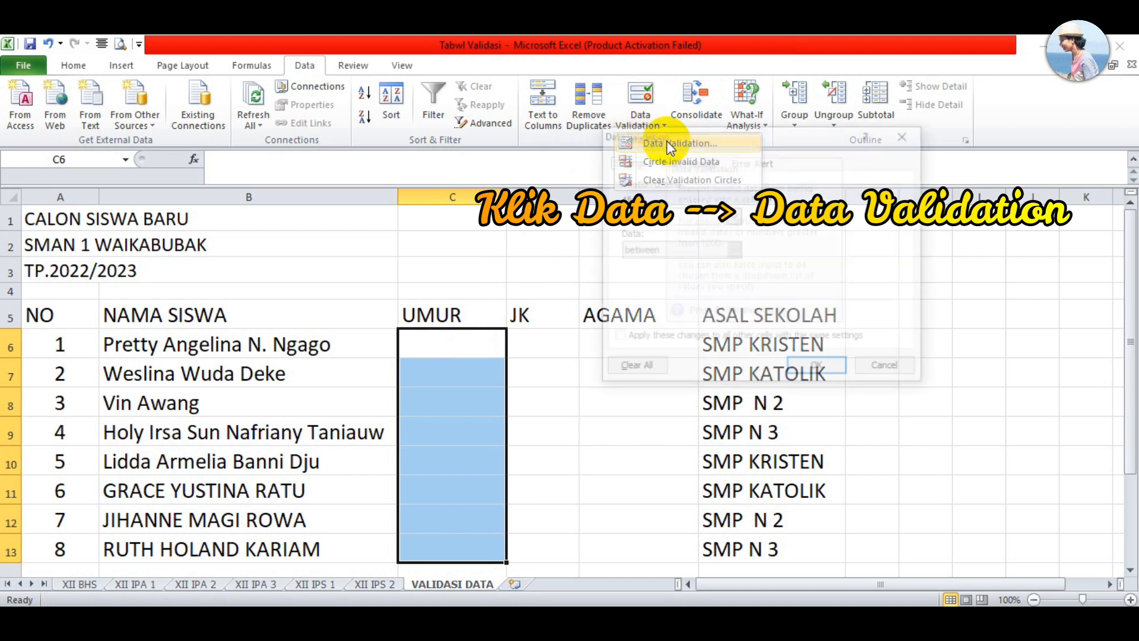
left_click_drag(711, 155, 509, 178)
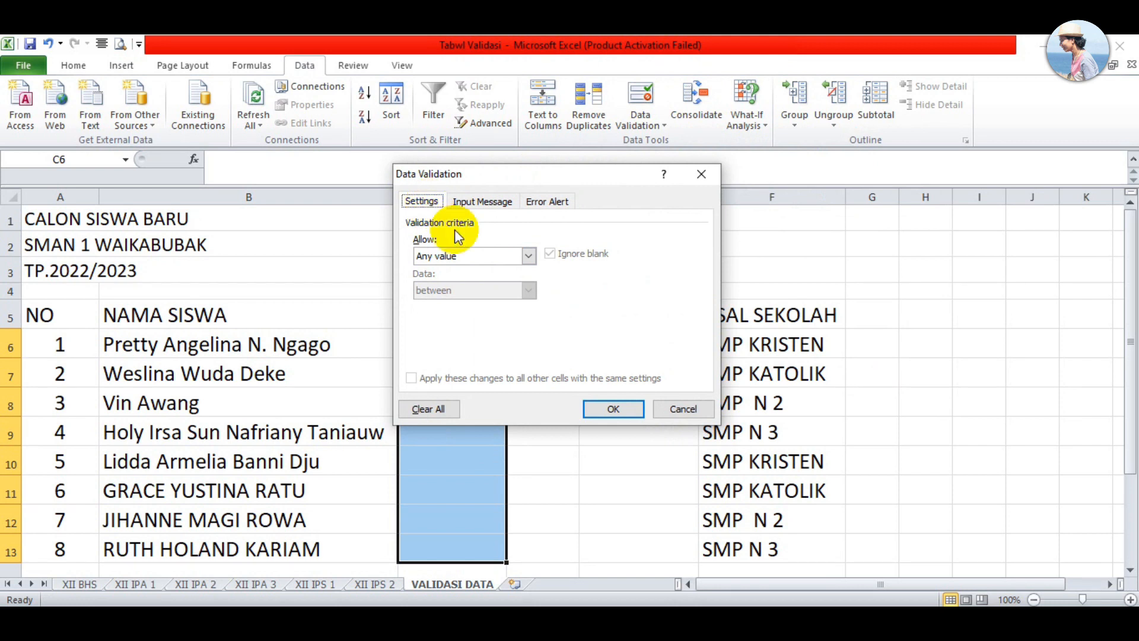
left_click(528, 257)
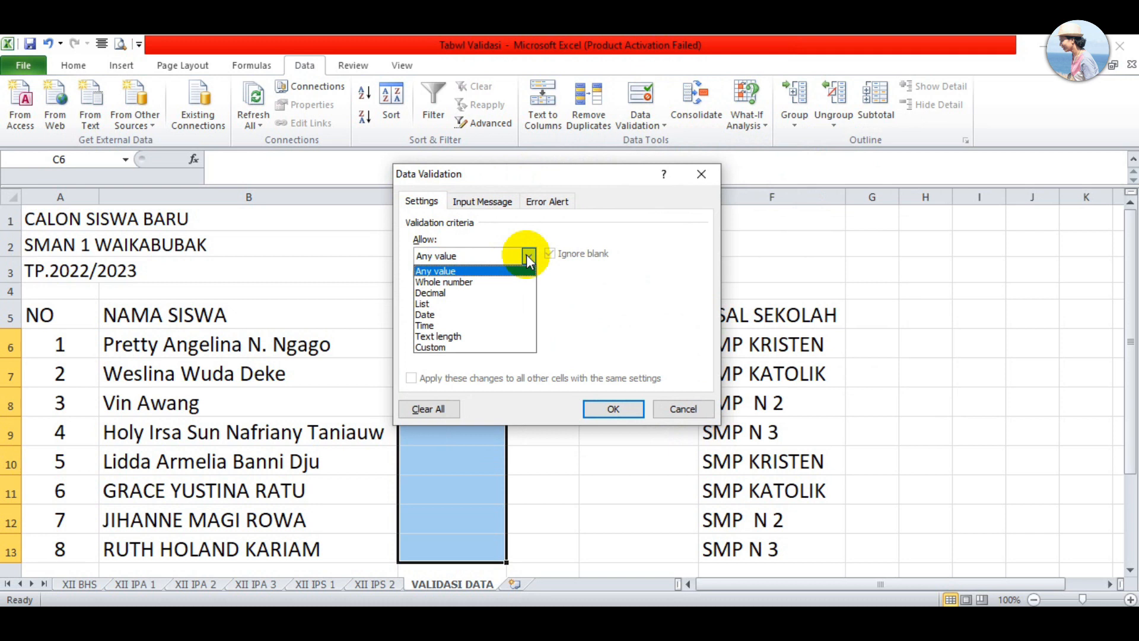
left_click(509, 282)
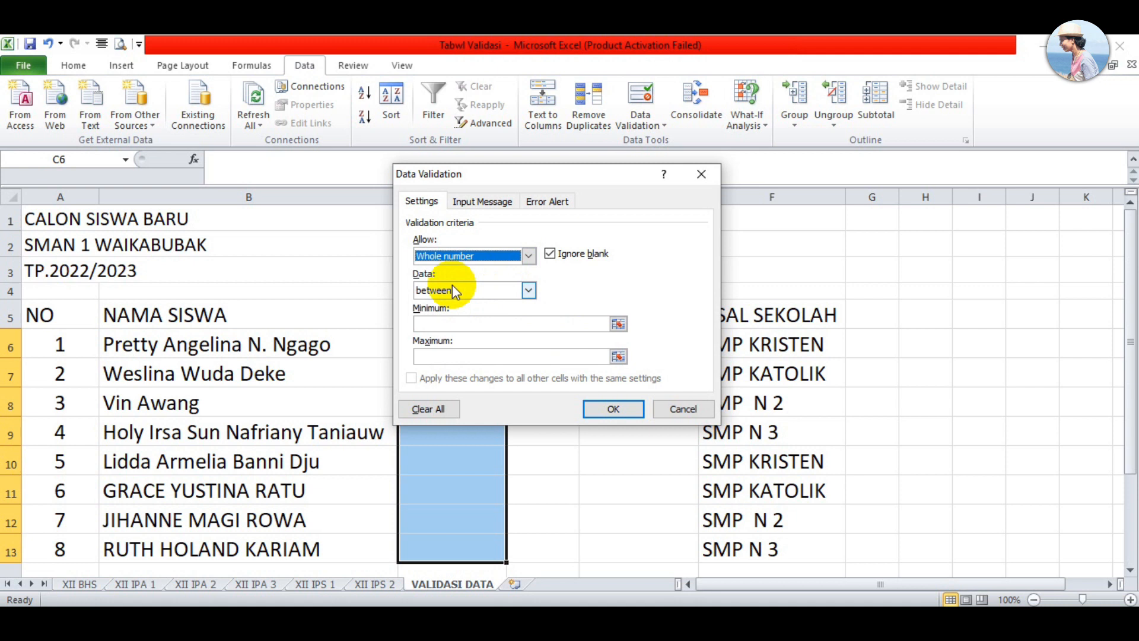
- Limit the allowed UMUR values to between a minimum of 12 and a maximum of 17, and apply the rule
left_click(527, 291)
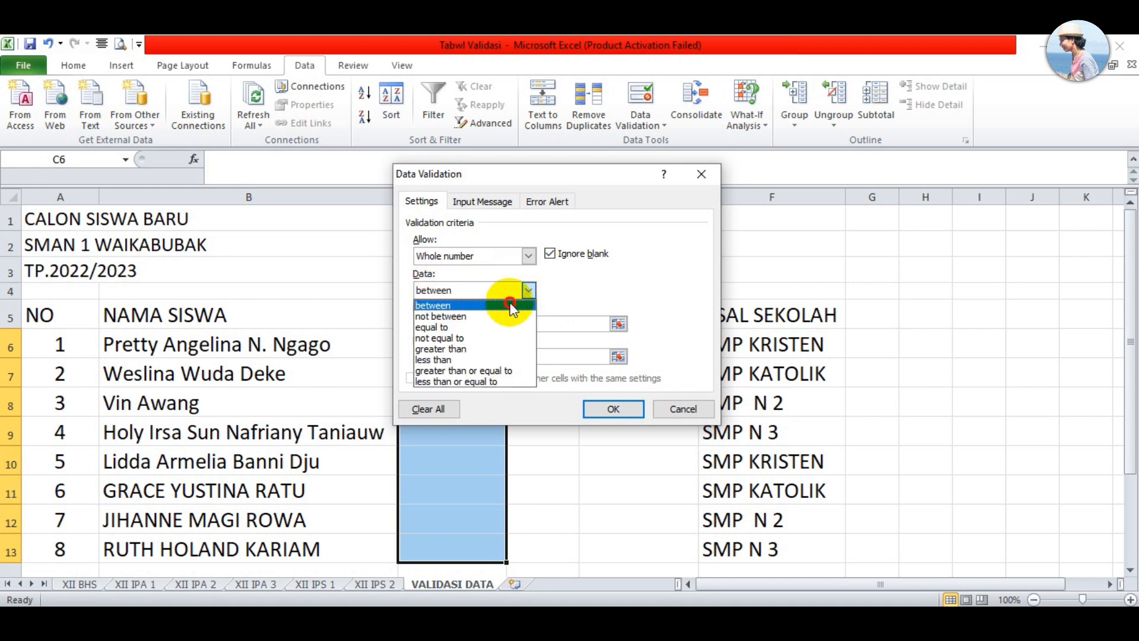
left_click(510, 306)
left_click(475, 327)
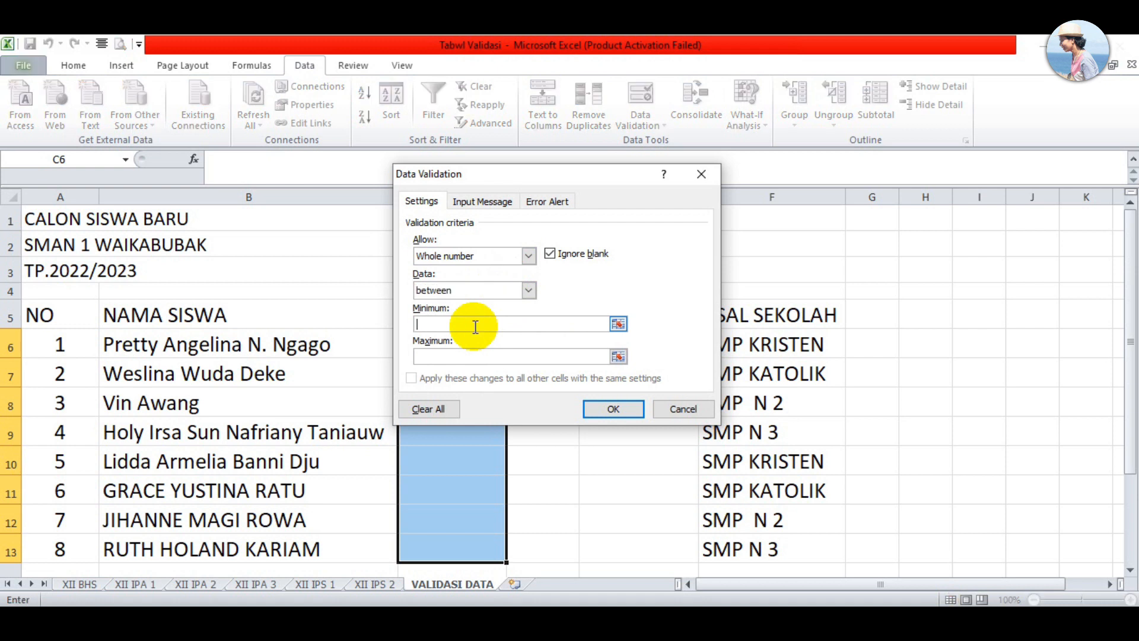
type("12")
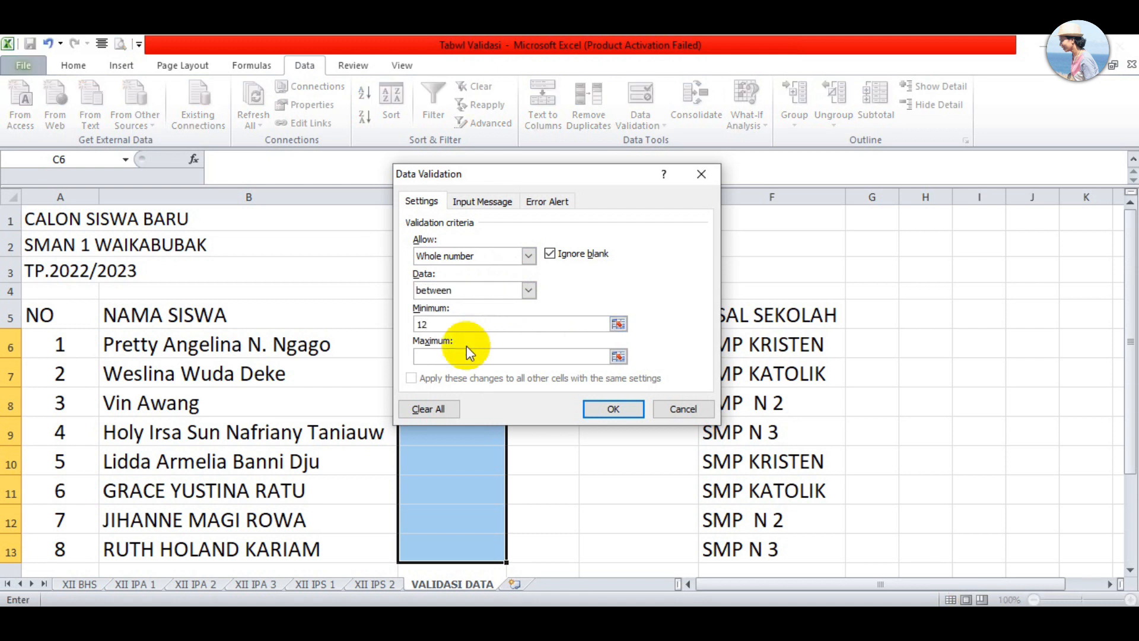
left_click(444, 358)
type("17")
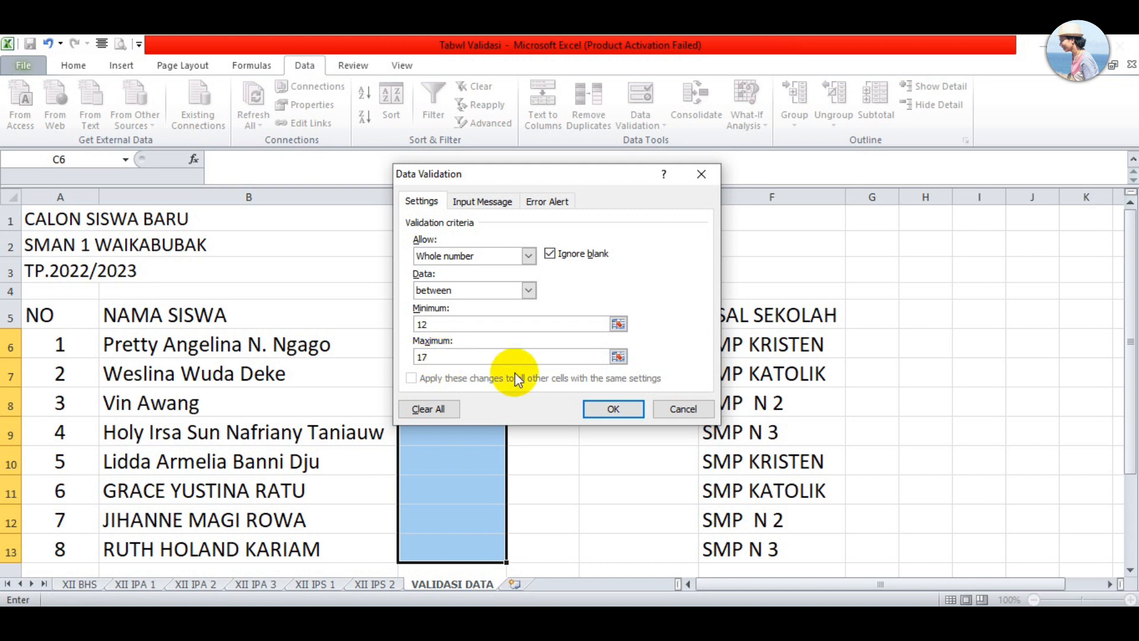
left_click(615, 410)
- Reopen the data validation of C6:C13 and give its input message the title "Instruksi!!!"
left_click(471, 340)
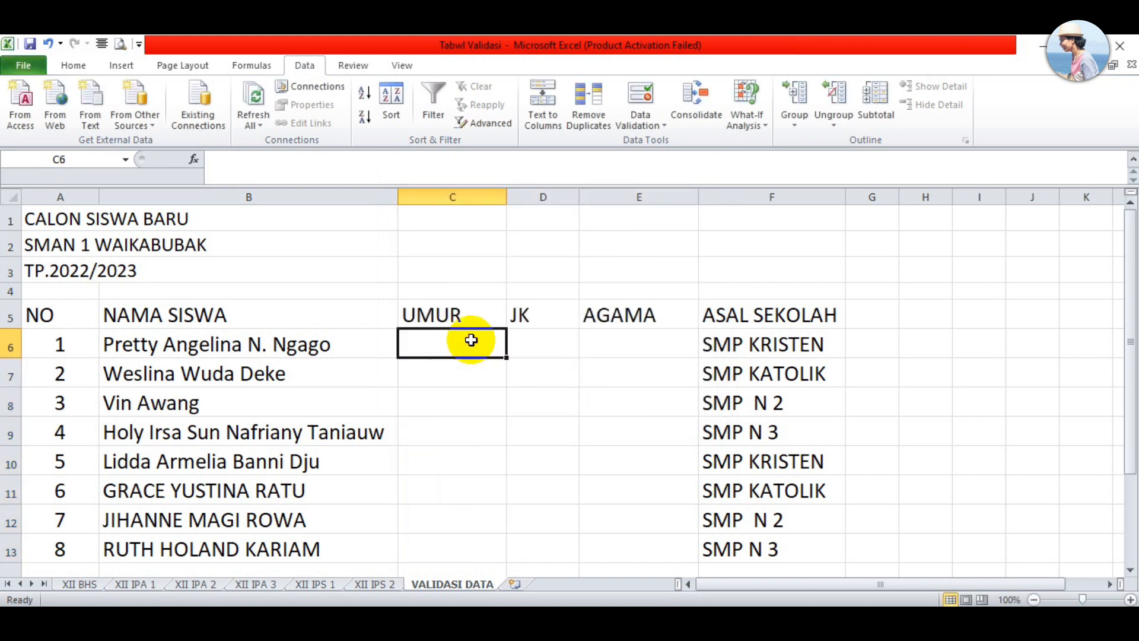
left_click_drag(471, 340, 483, 548)
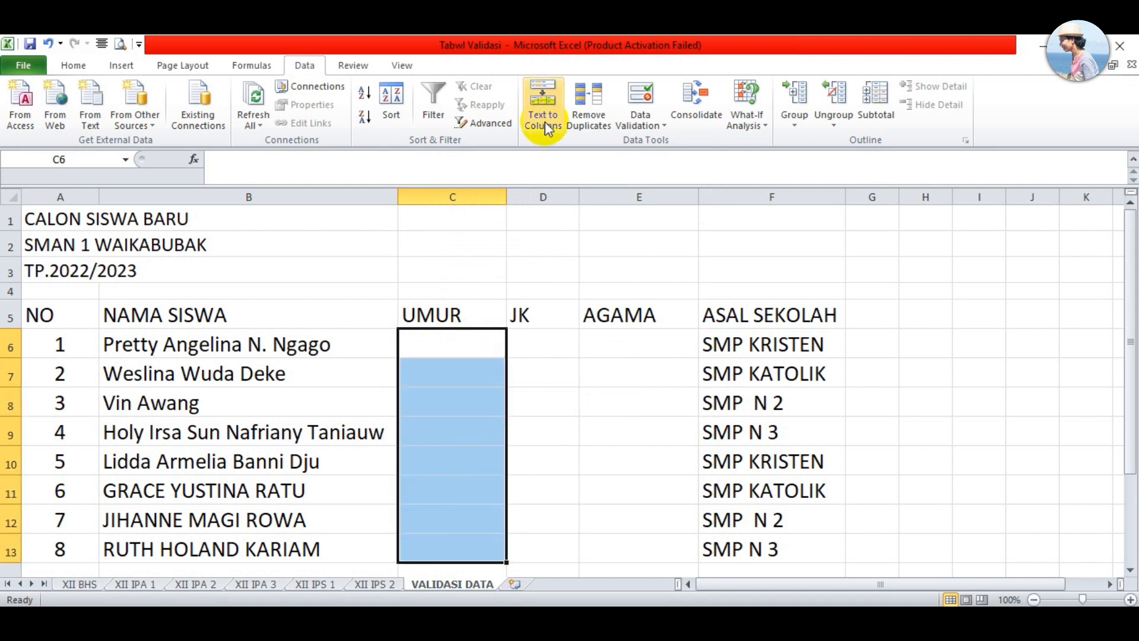
left_click(663, 124)
left_click(659, 142)
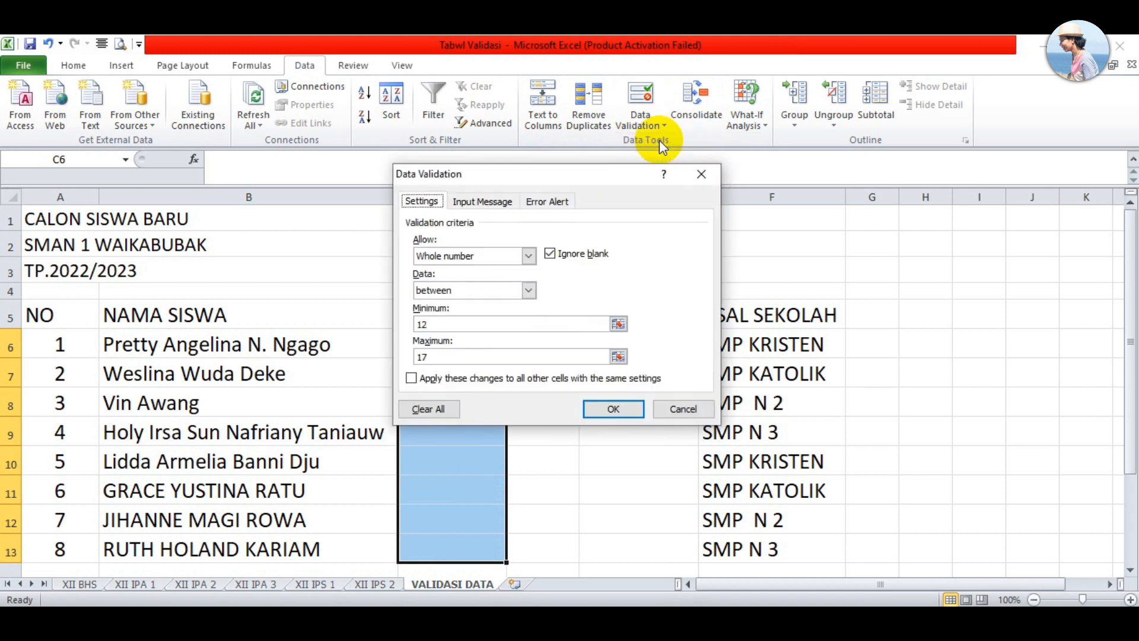
left_click_drag(444, 173, 532, 201)
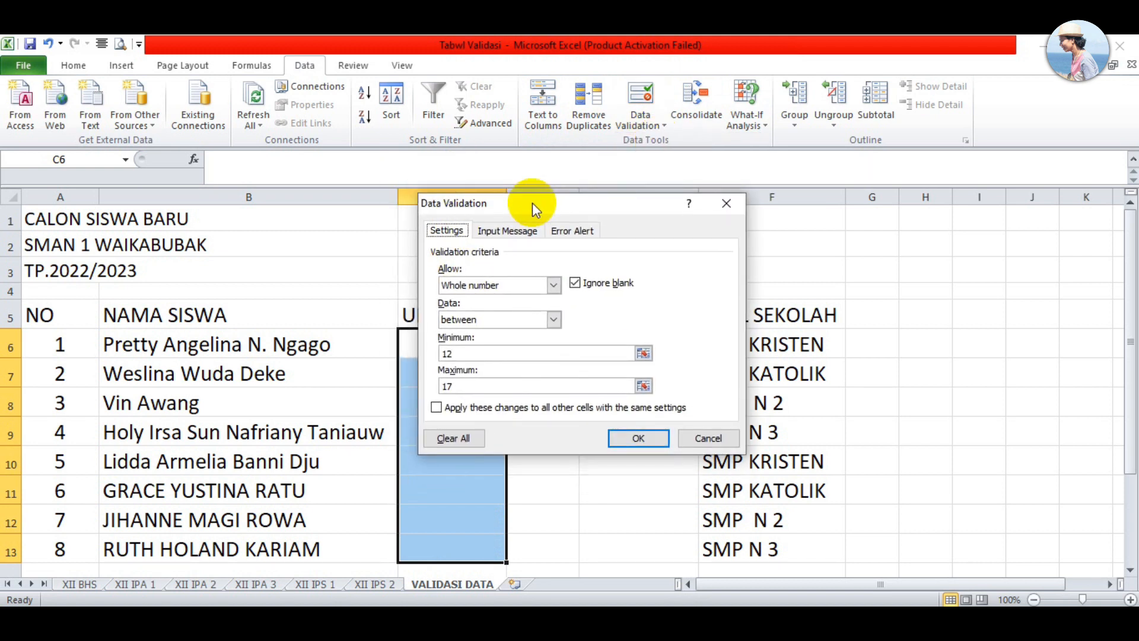
left_click(518, 230)
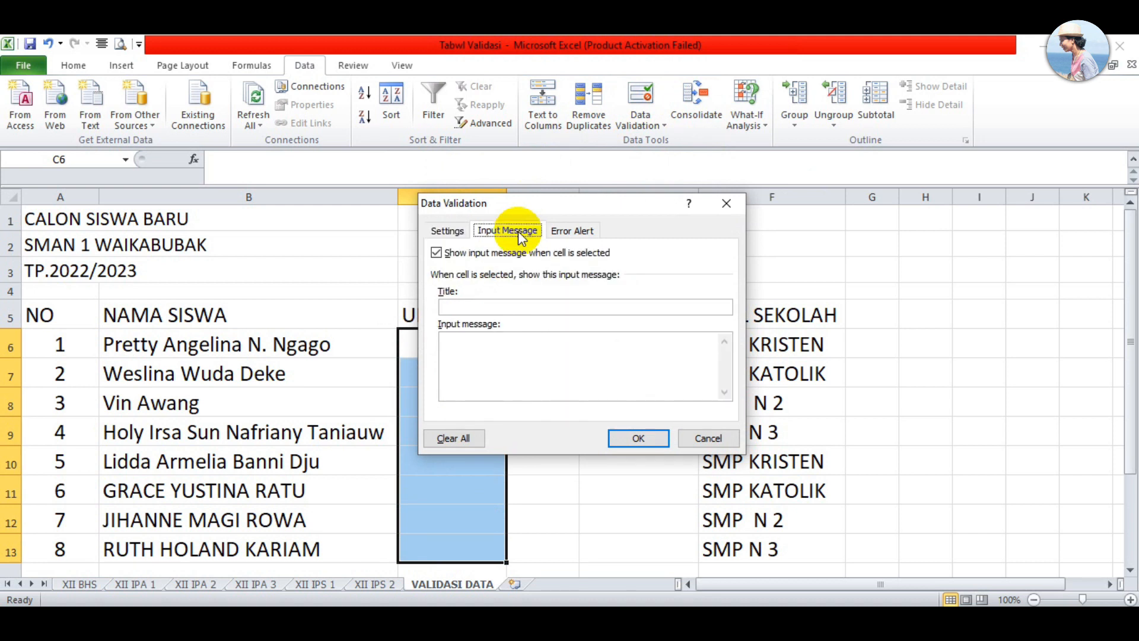
left_click(481, 306)
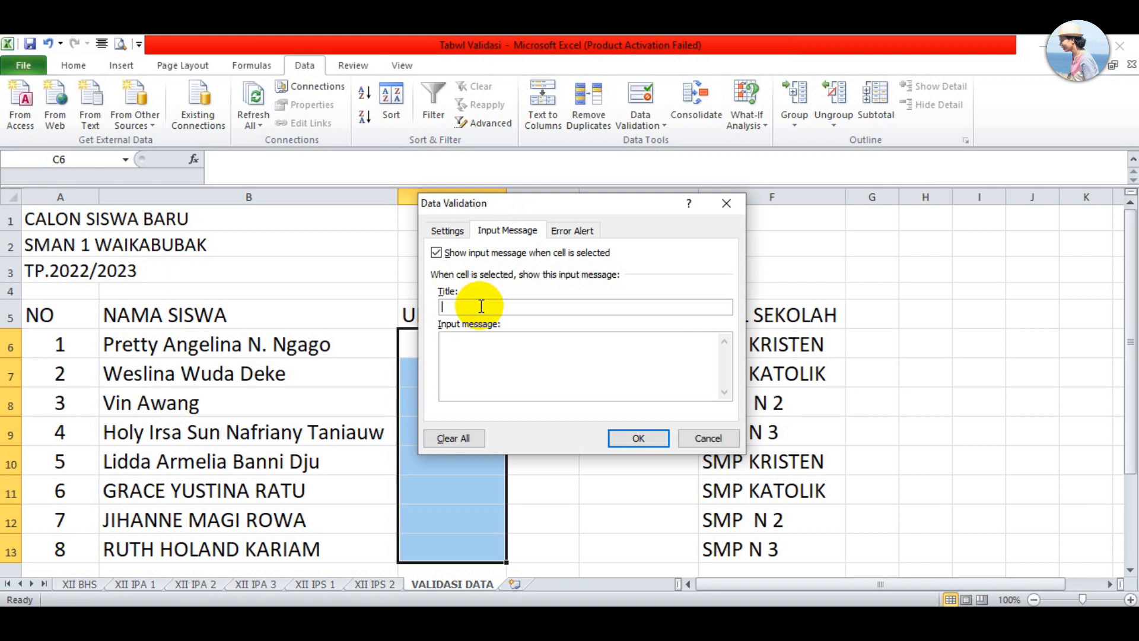
type("in")
key("BackSpace")
key("BackSpace")
type("Ina")
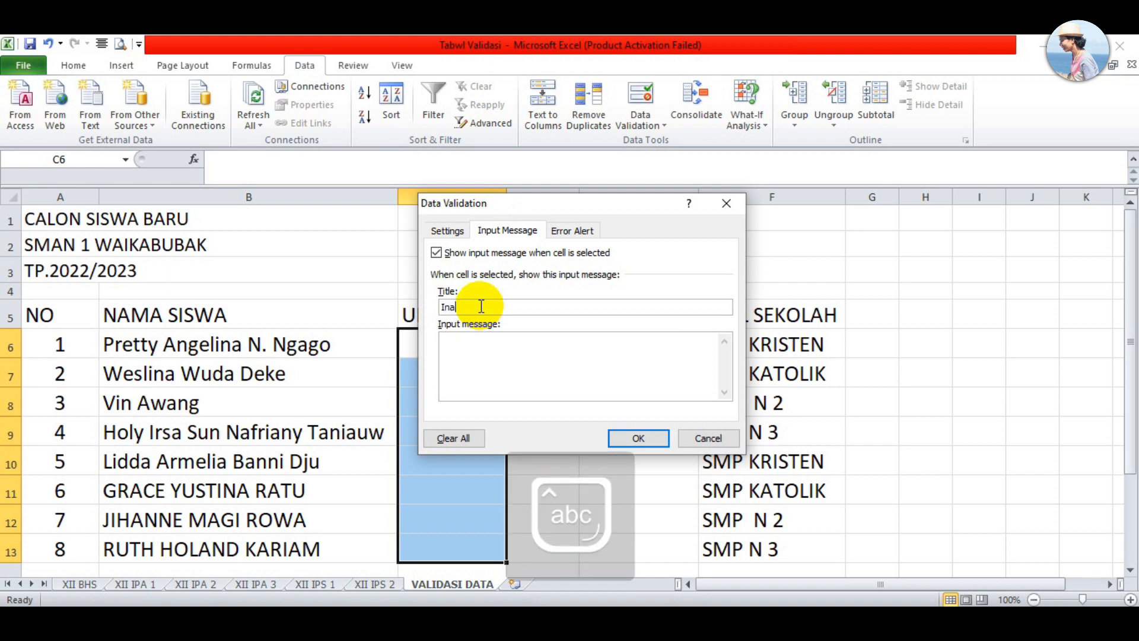
key("BackSpace")
type("struksi")
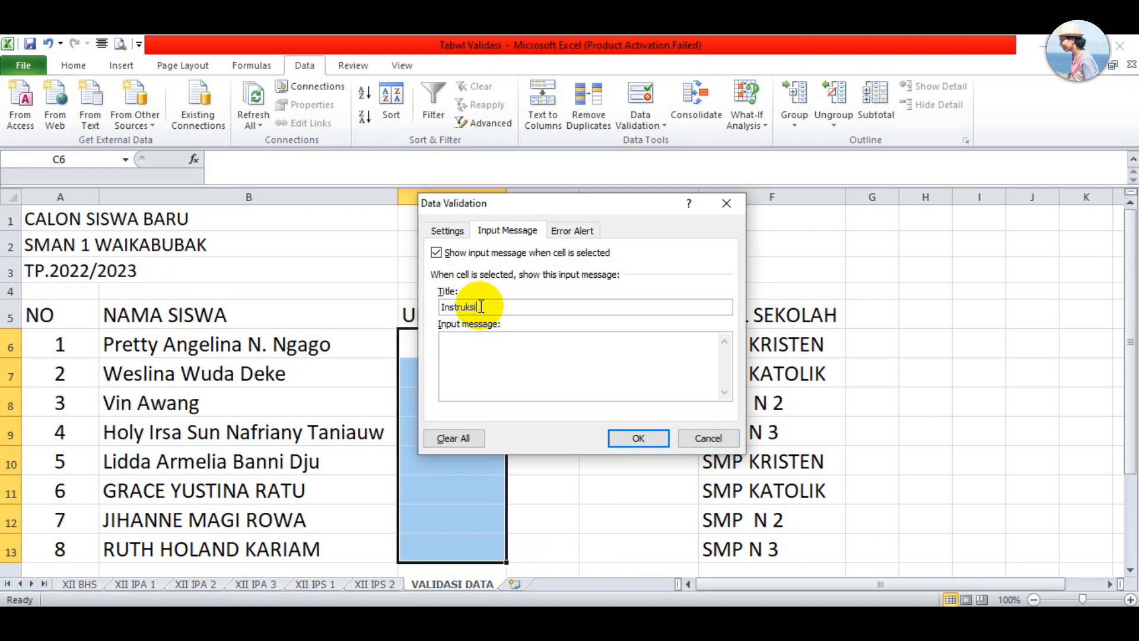
type("!!!")
- Enter "Umur yang dimasukkan hanya usia 12 s.d 17 tahun" as the input message text
left_click(469, 343)
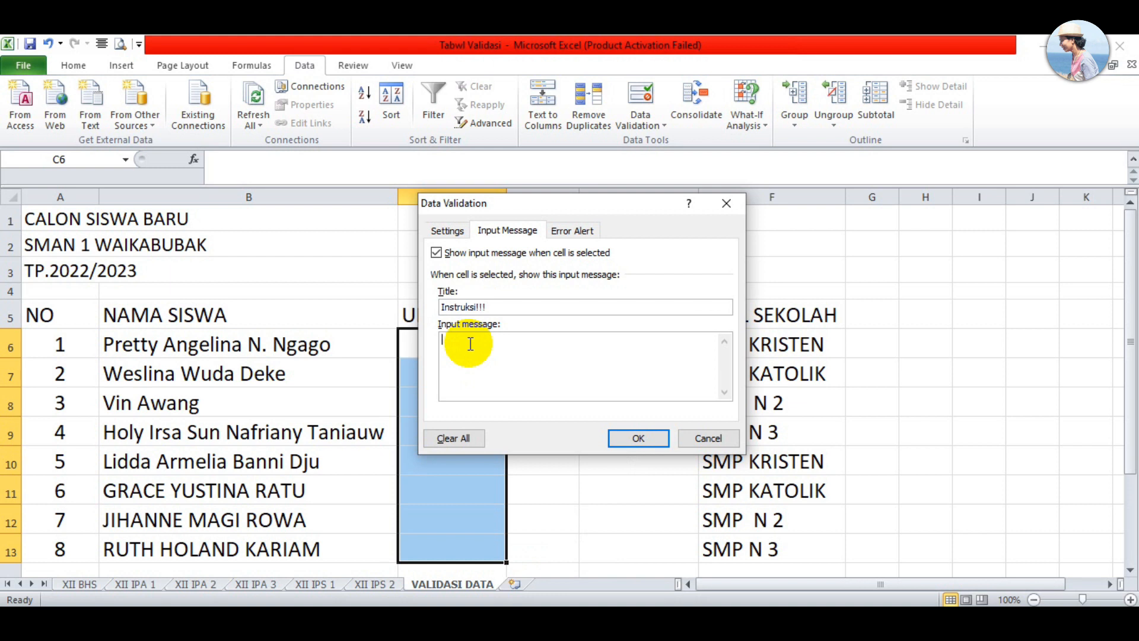
type("Umur yang dimaskuk")
key("BackSpace")
key("BackSpace")
key("BackSpace")
type("ukkan hanya usia 12")
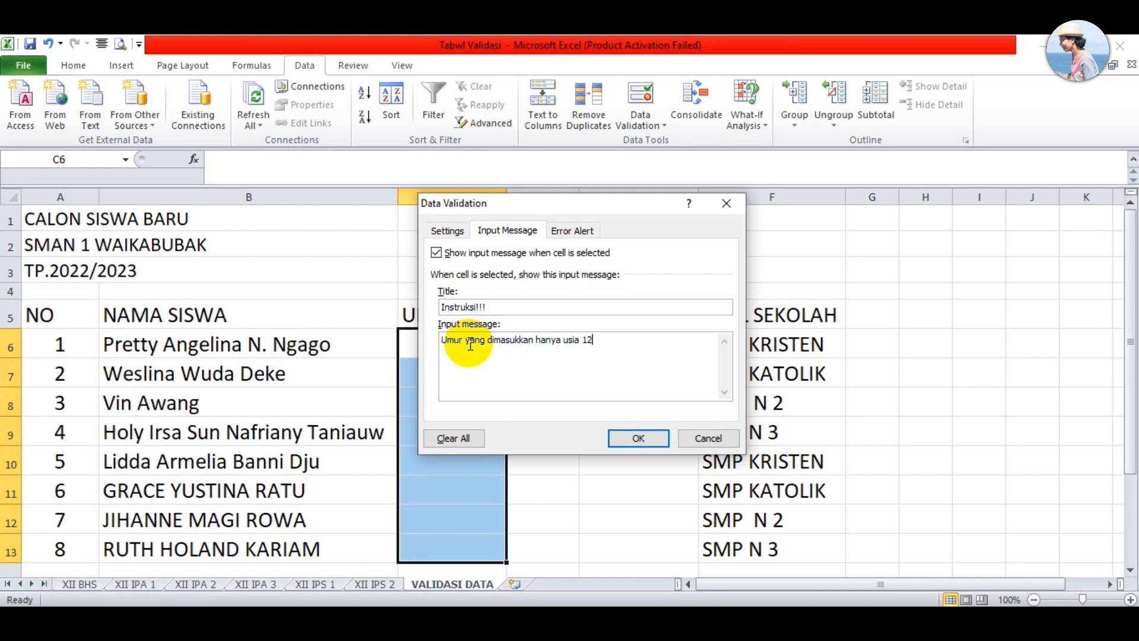
type(" s.d 17 tahun")
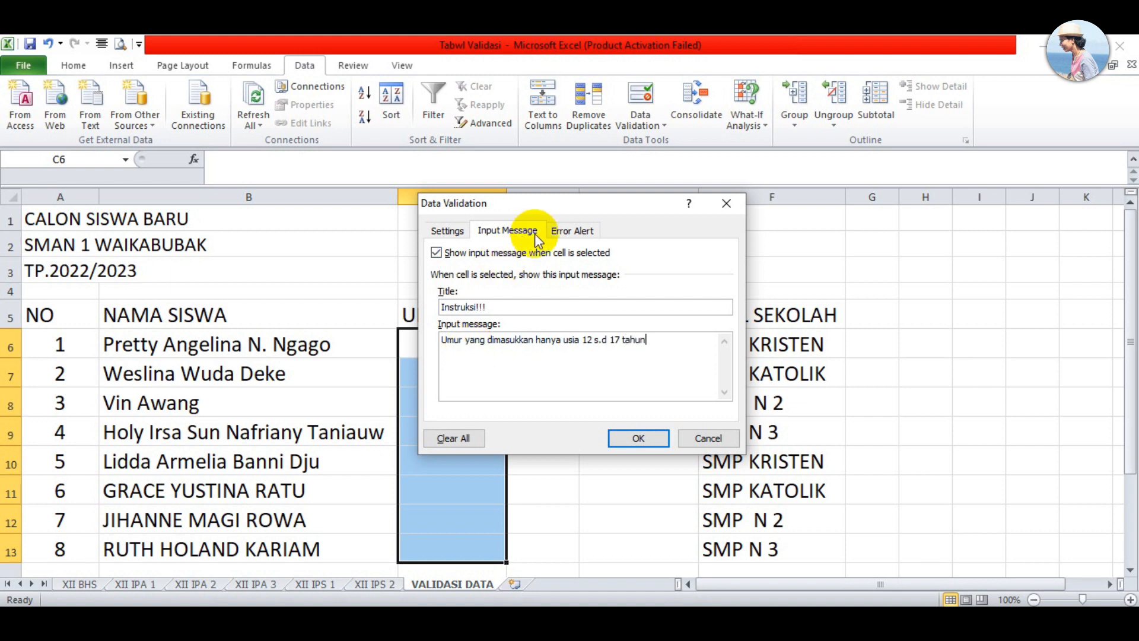
- Keep the Stop style for the UMUR error alert and title it "Perhatian!!!"
left_click(567, 230)
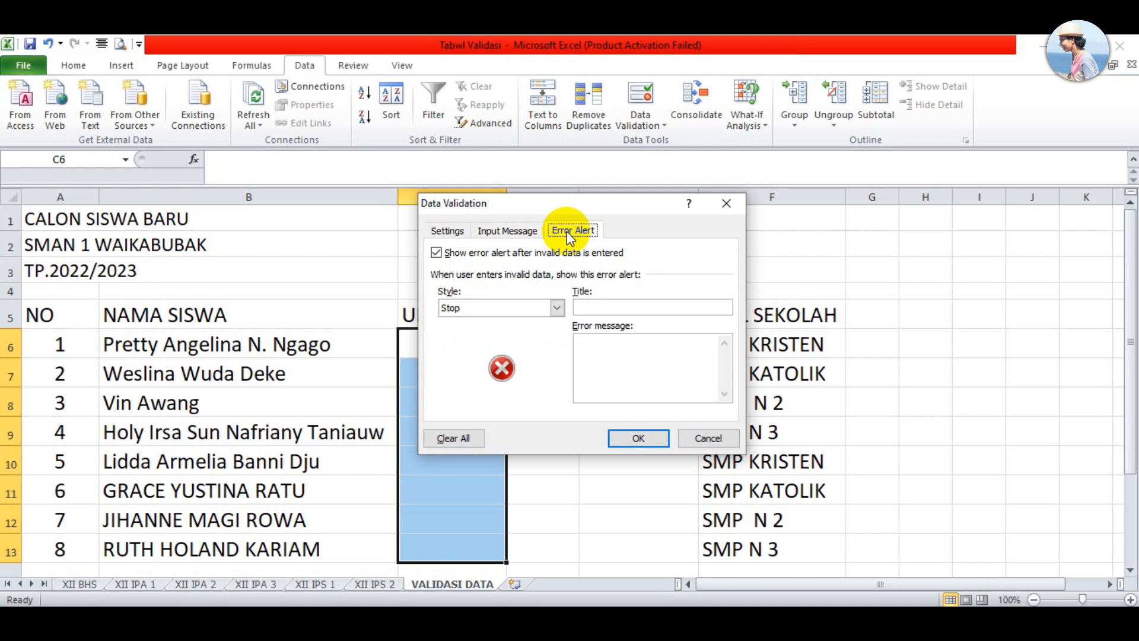
left_click(597, 305)
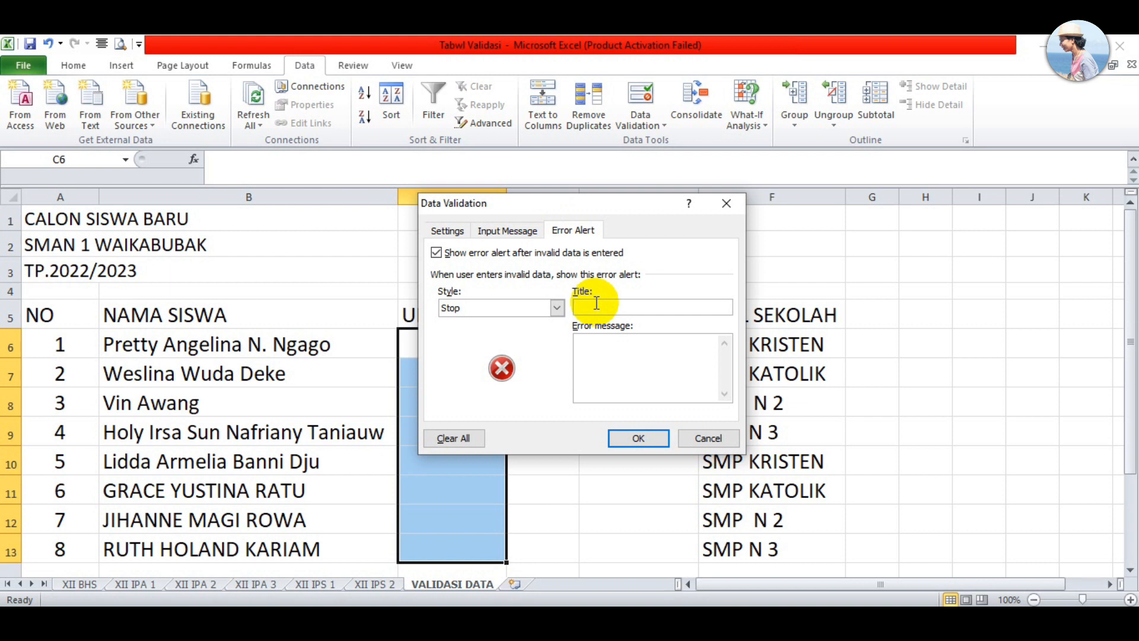
left_click(557, 308)
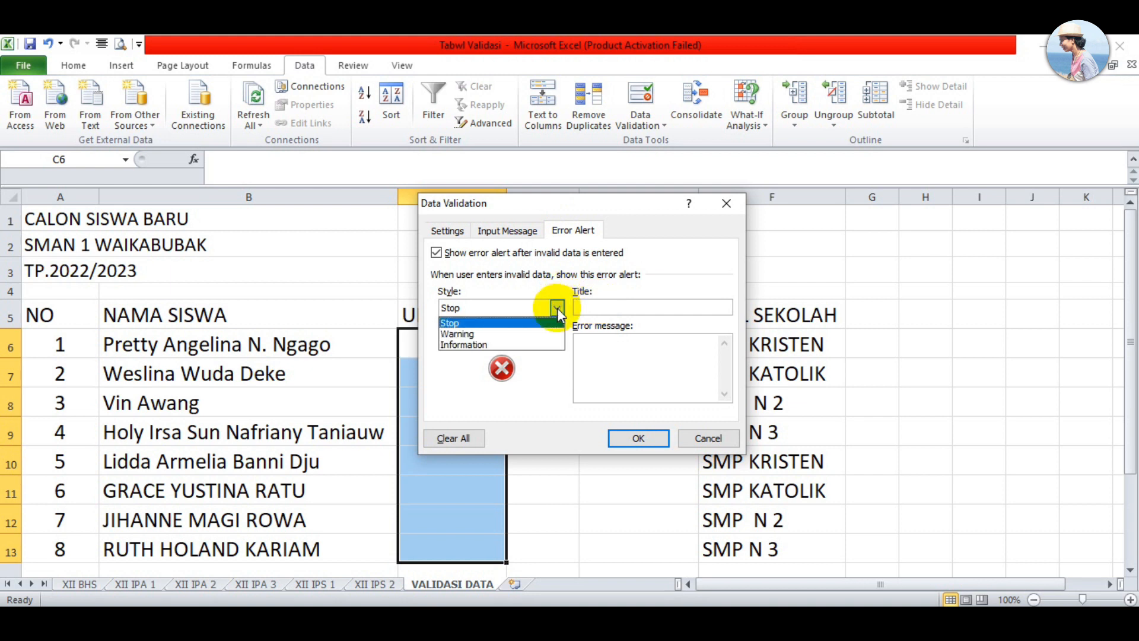
left_click(557, 308)
left_click(597, 305)
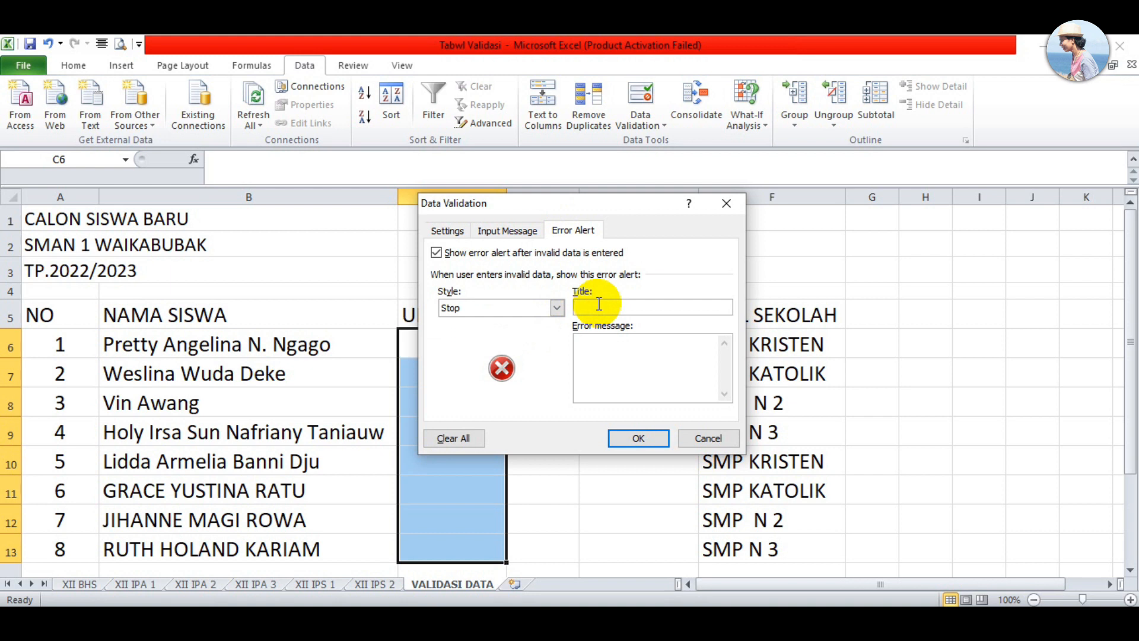
type("Perhatian!!!")
- Enter the error message "Anda selah memasukkan Umur" and apply the validation settings
left_click(606, 347)
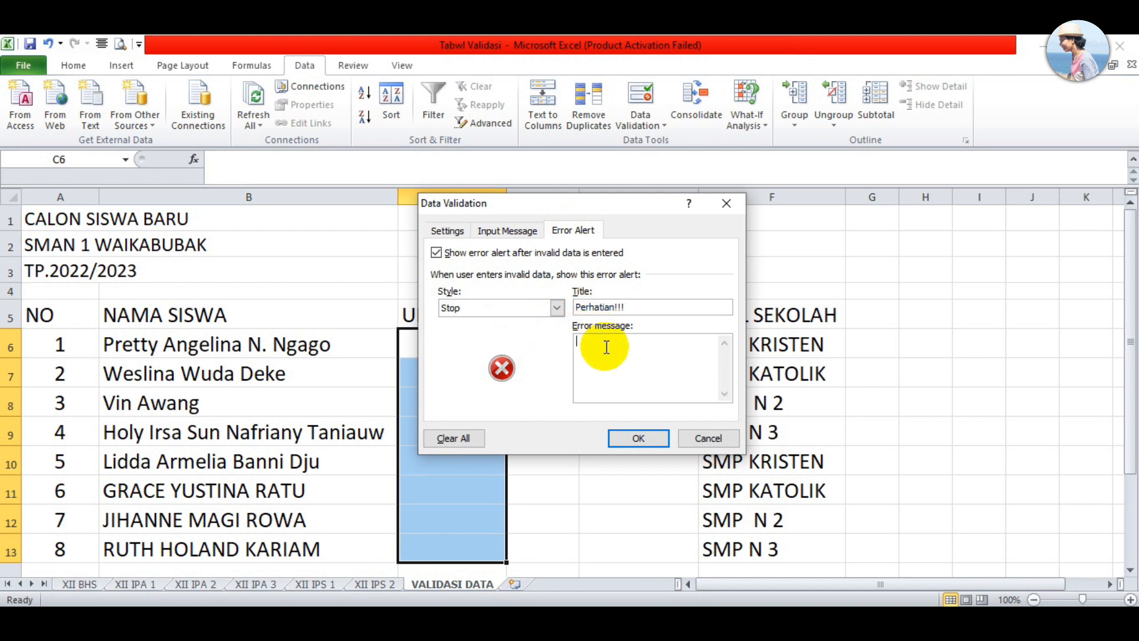
type("Anda se")
type("lah memasukkan Umur")
left_click(652, 438)
- Check the input message on the UMUR cells C6 through C9
left_click(421, 392)
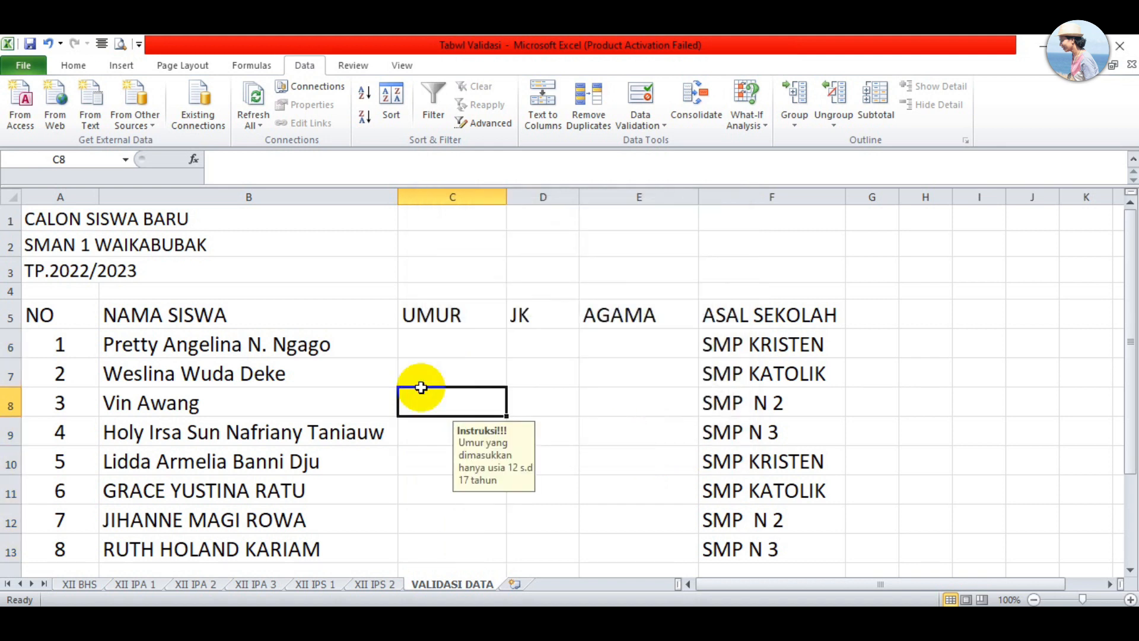
left_click(432, 351)
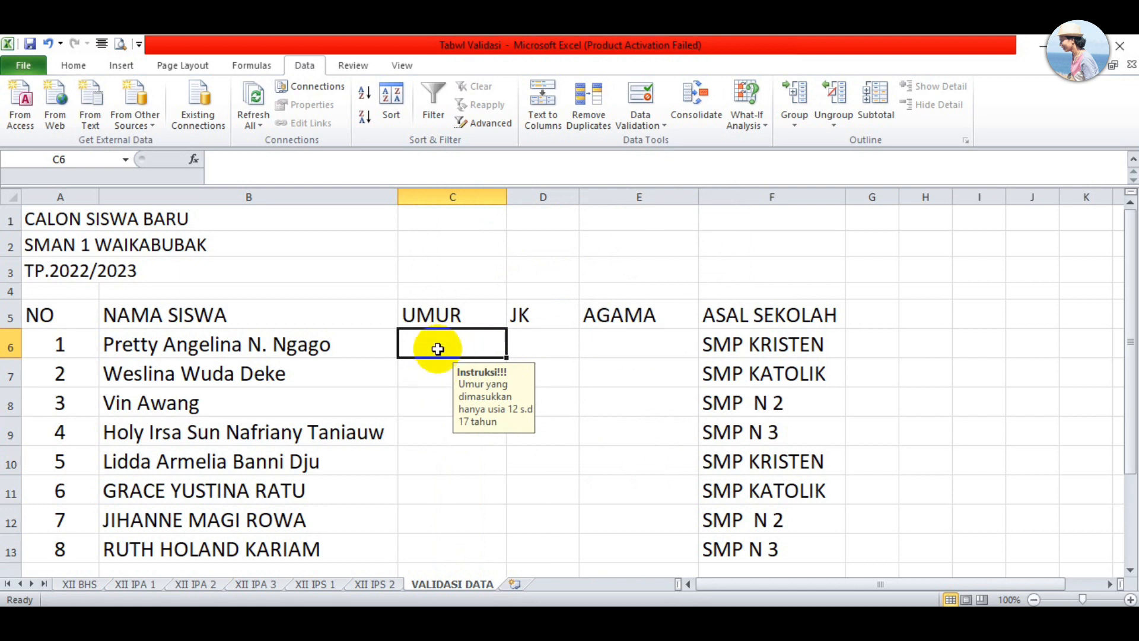
left_click(437, 372)
left_click(433, 404)
left_click(434, 433)
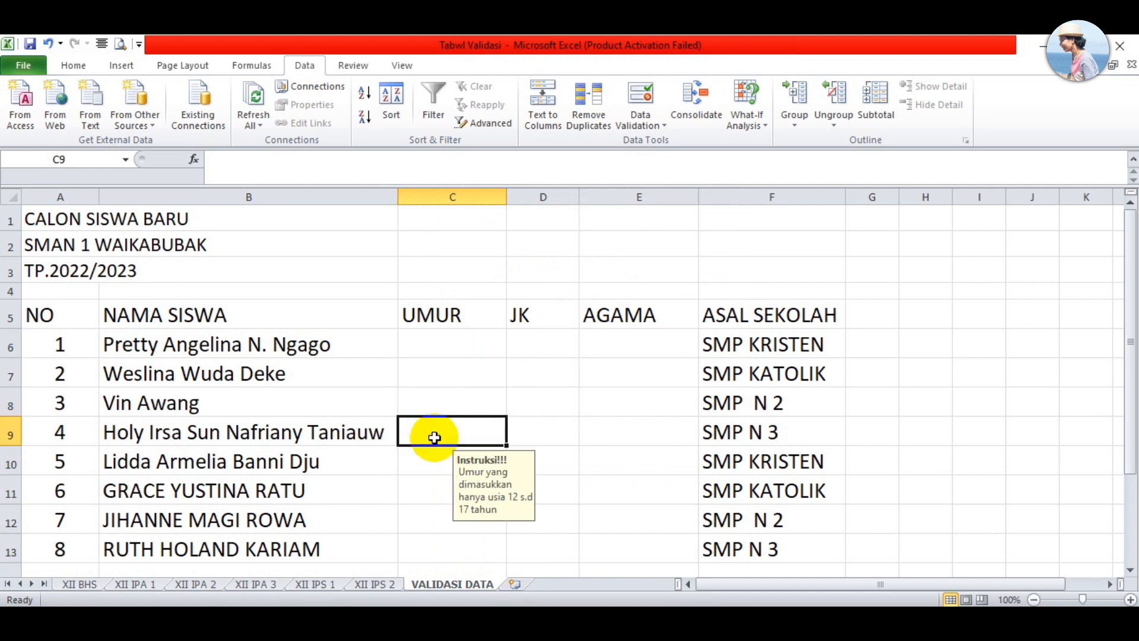
- Enter the ages 12 and 14 in the UMUR cells C6 and C7
left_click(445, 344)
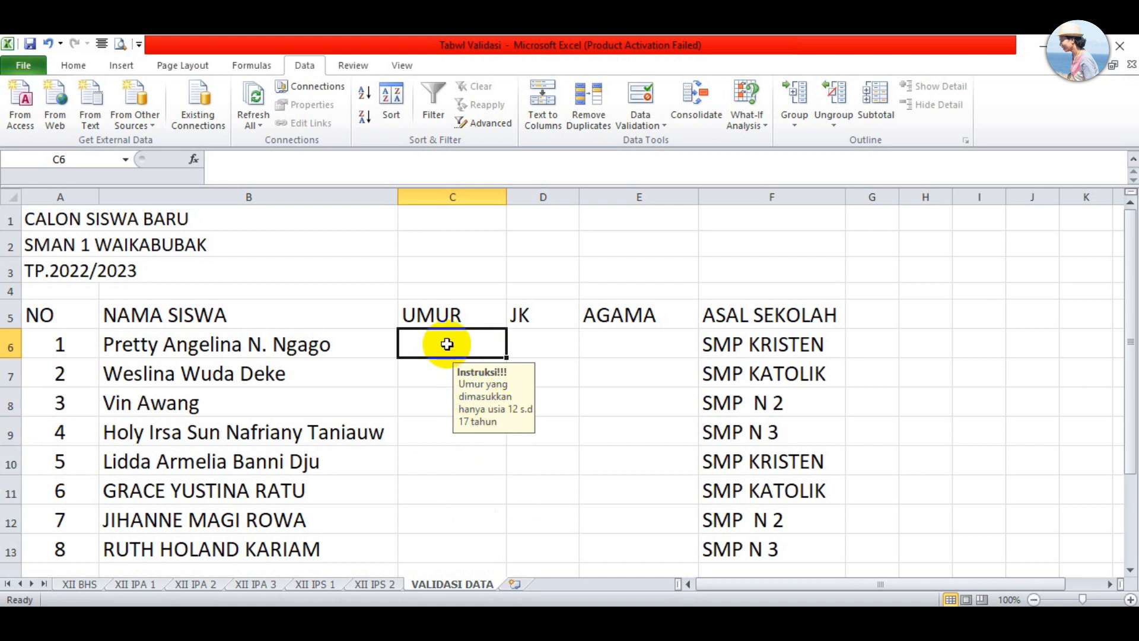
type("12")
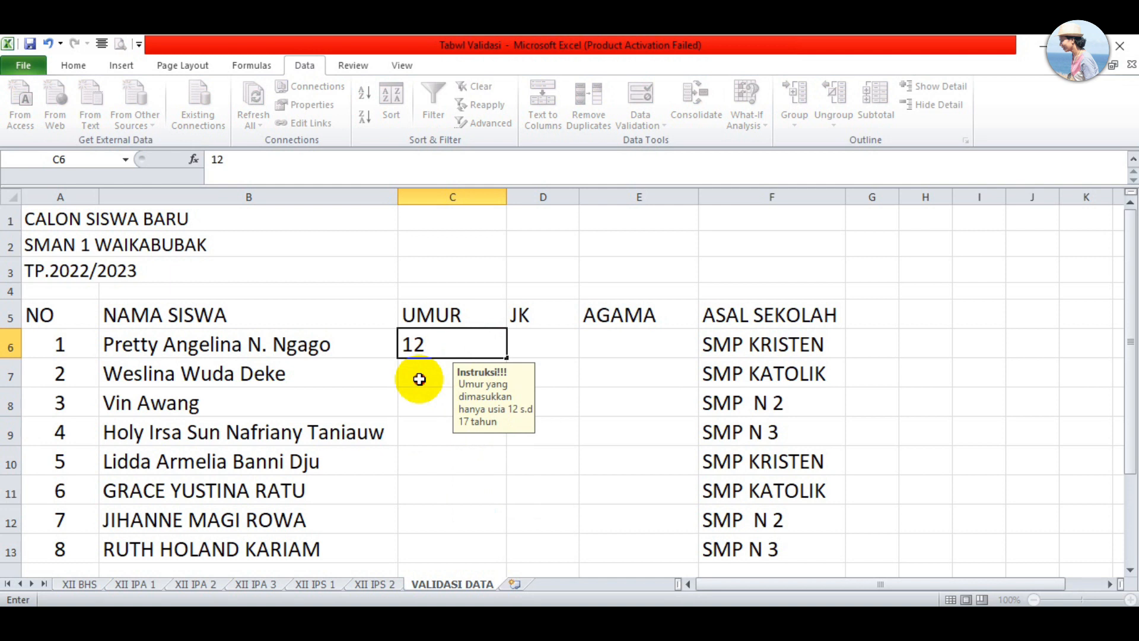
key("Return")
type("14")
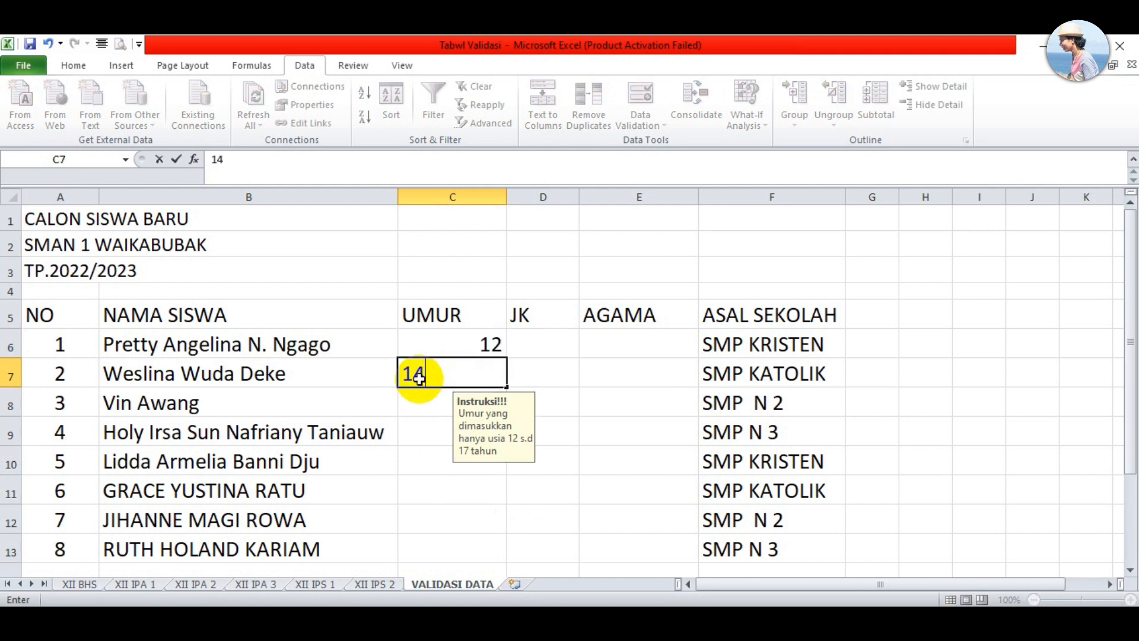
key("Return")
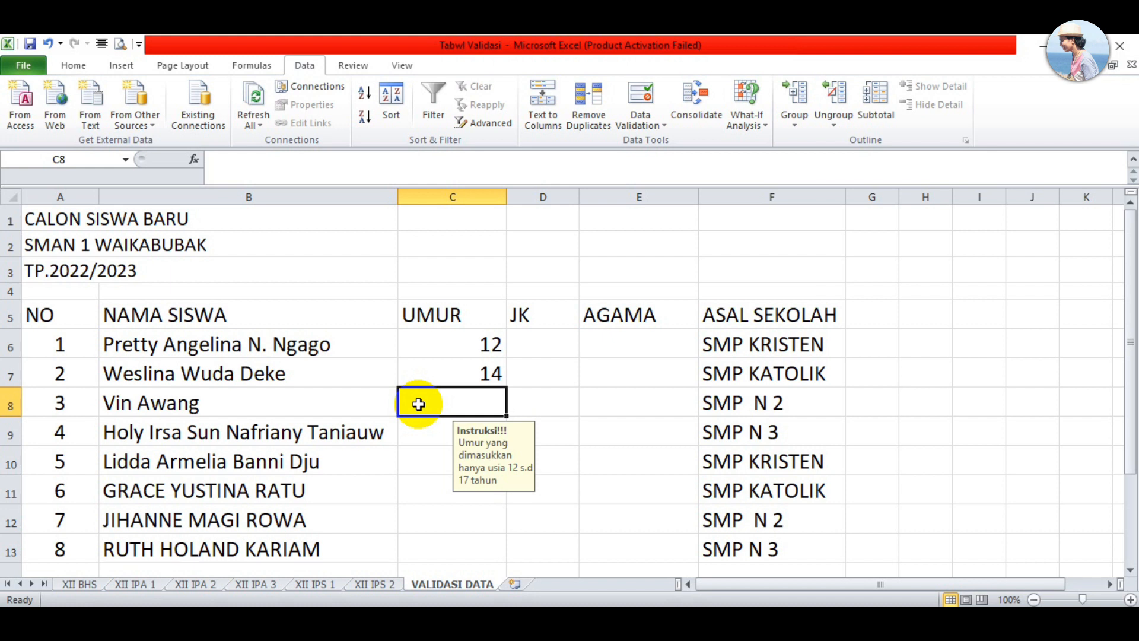
- Test the UMUR validation by trying the age 18 in C8, and choose to retry the entry
type("18")
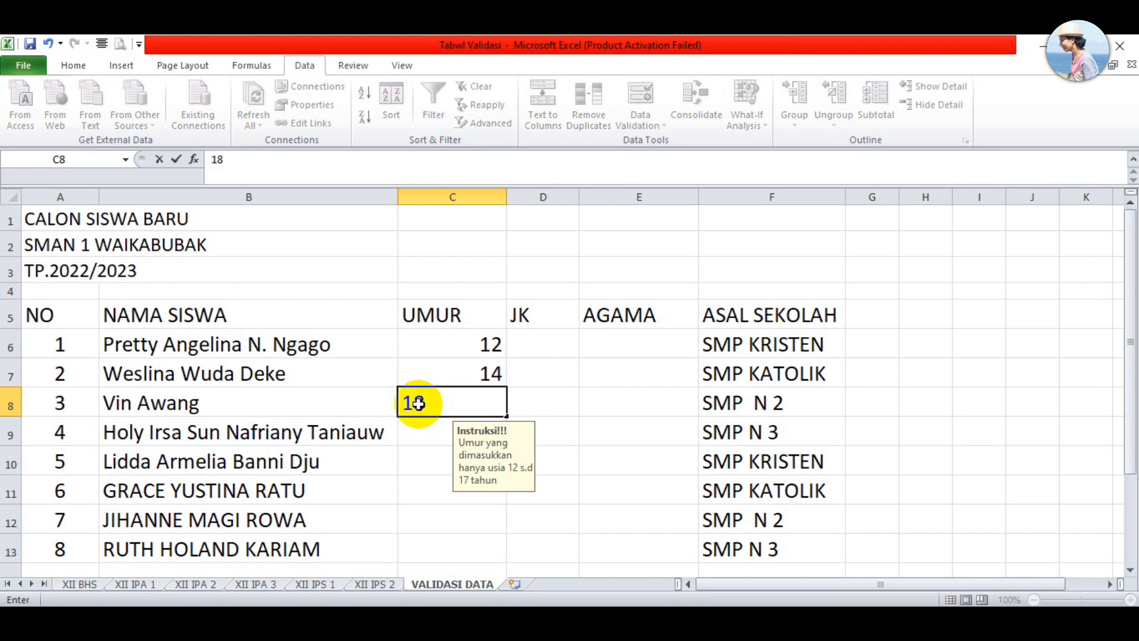
key("Return")
left_click_drag(571, 300, 553, 283)
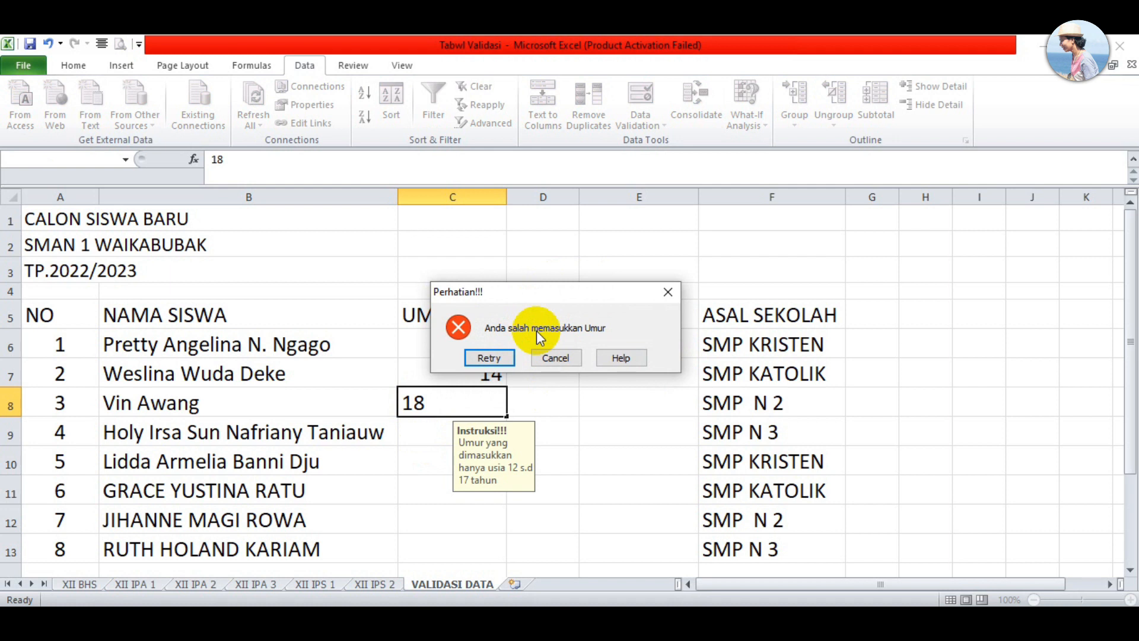
left_click(490, 359)
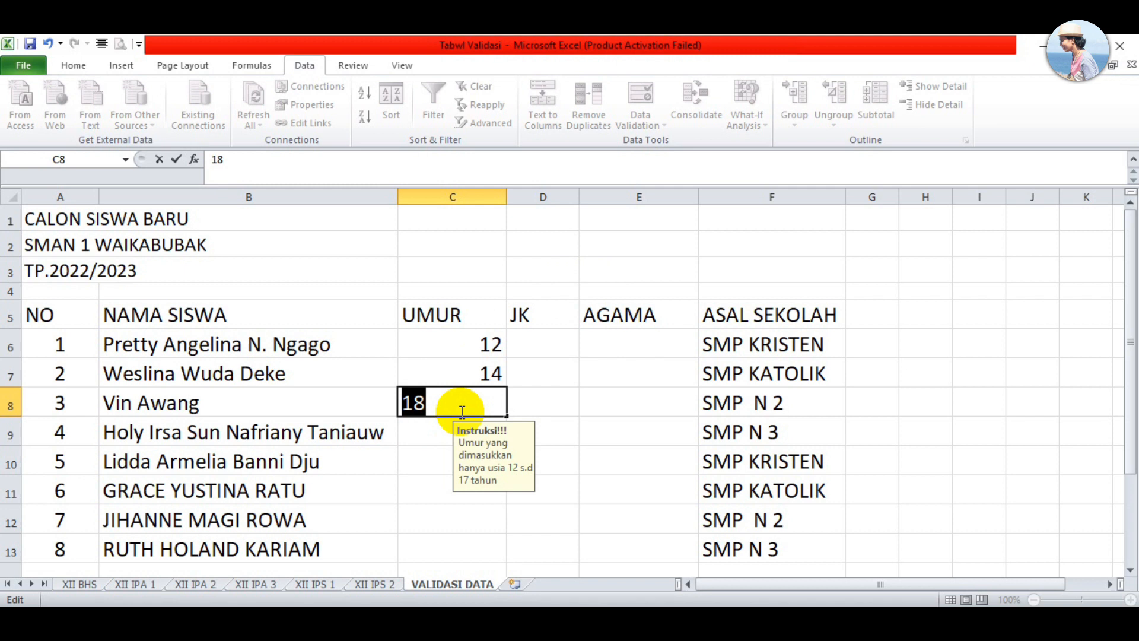
- Enter the ages 17, 12 and 16 in the UMUR cells C8 to C10
type("17")
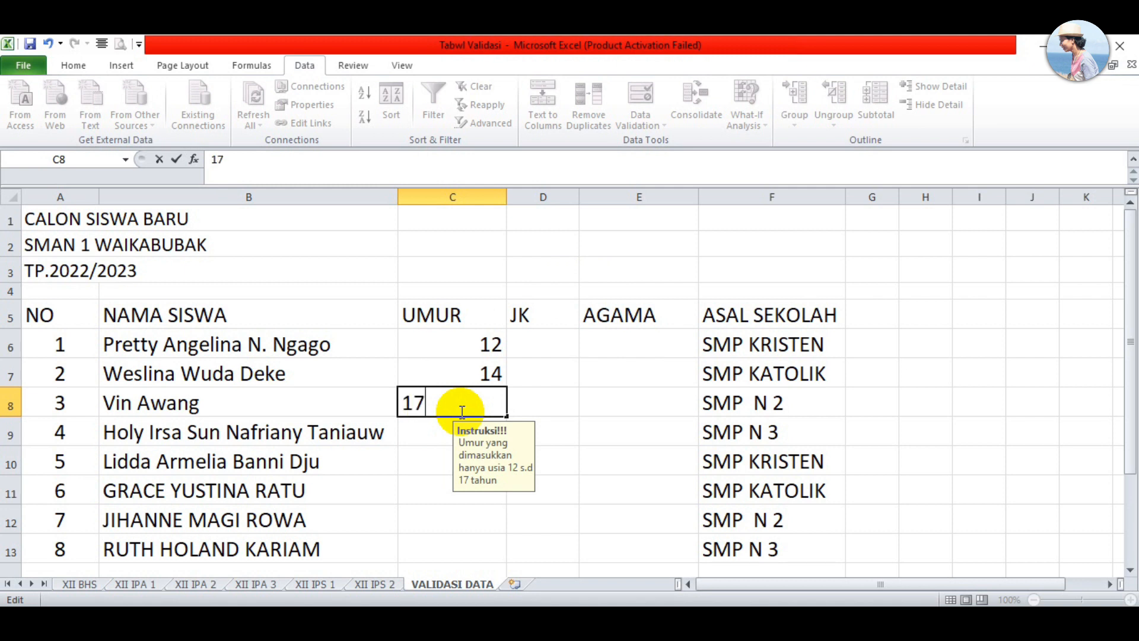
left_click(428, 433)
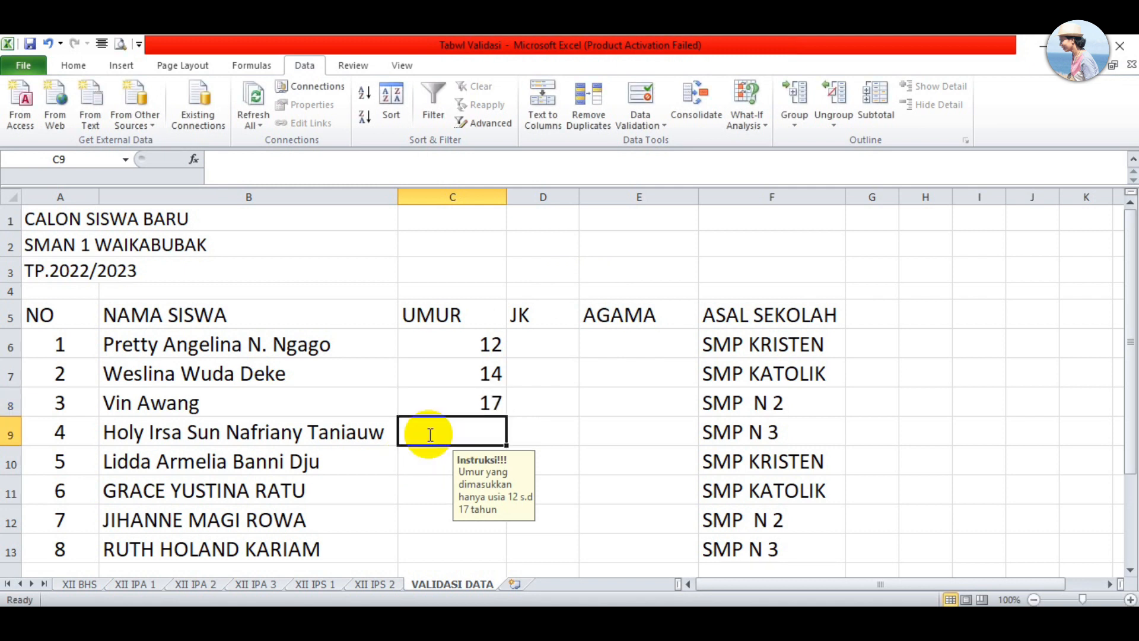
type("12")
left_click(431, 465)
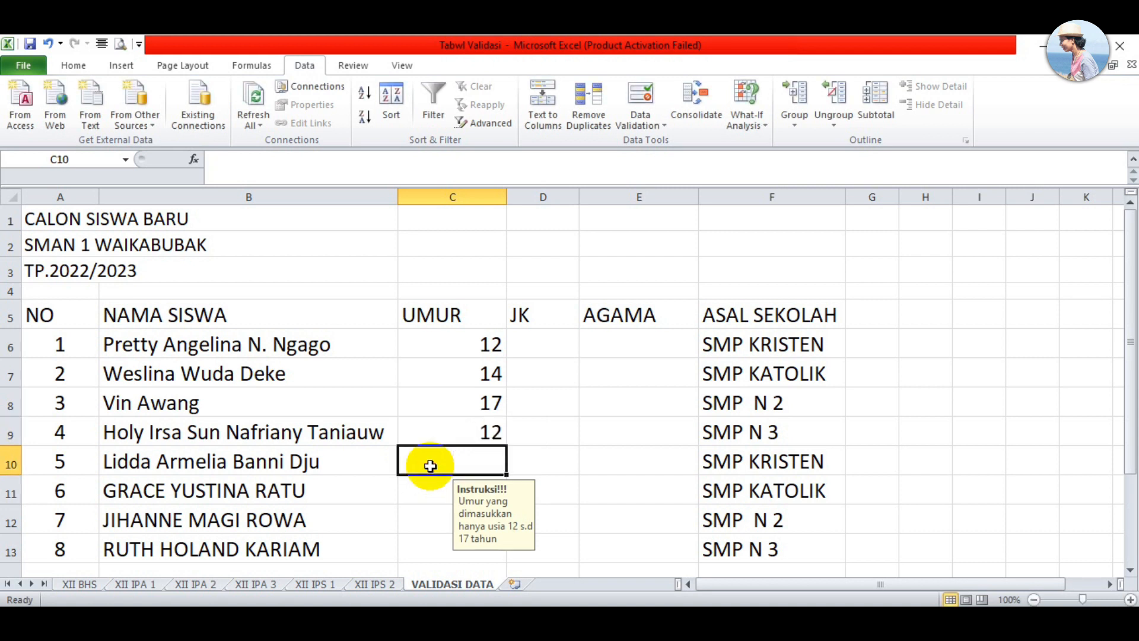
type("16")
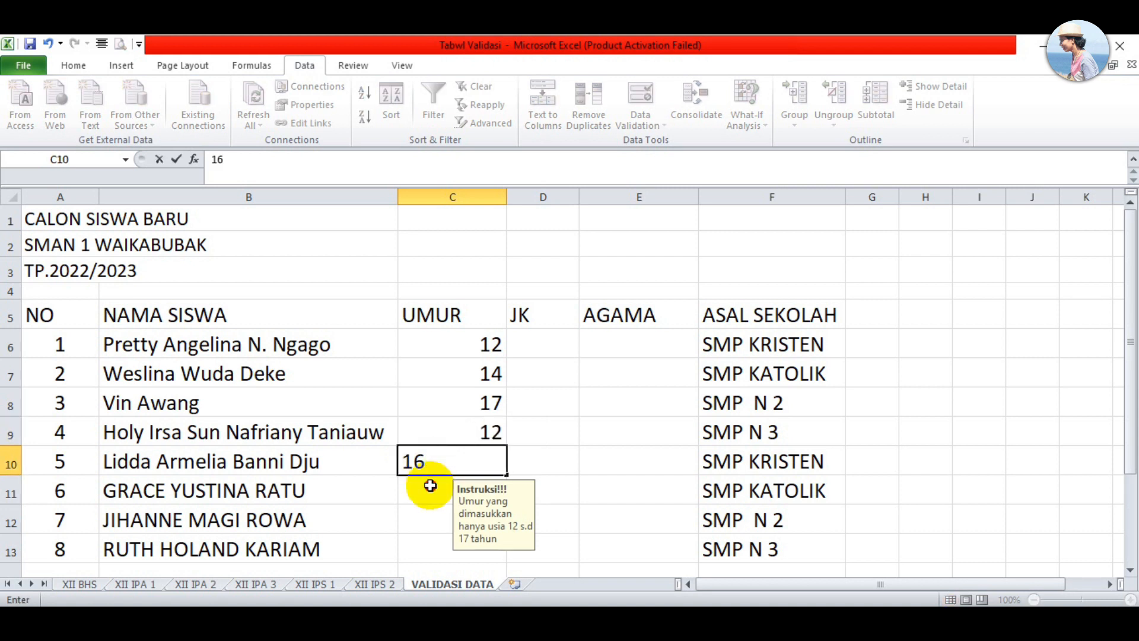
- Enter the ages 14, 13 and 15 in the UMUR cells C11 to C13
left_click(430, 490)
type("14")
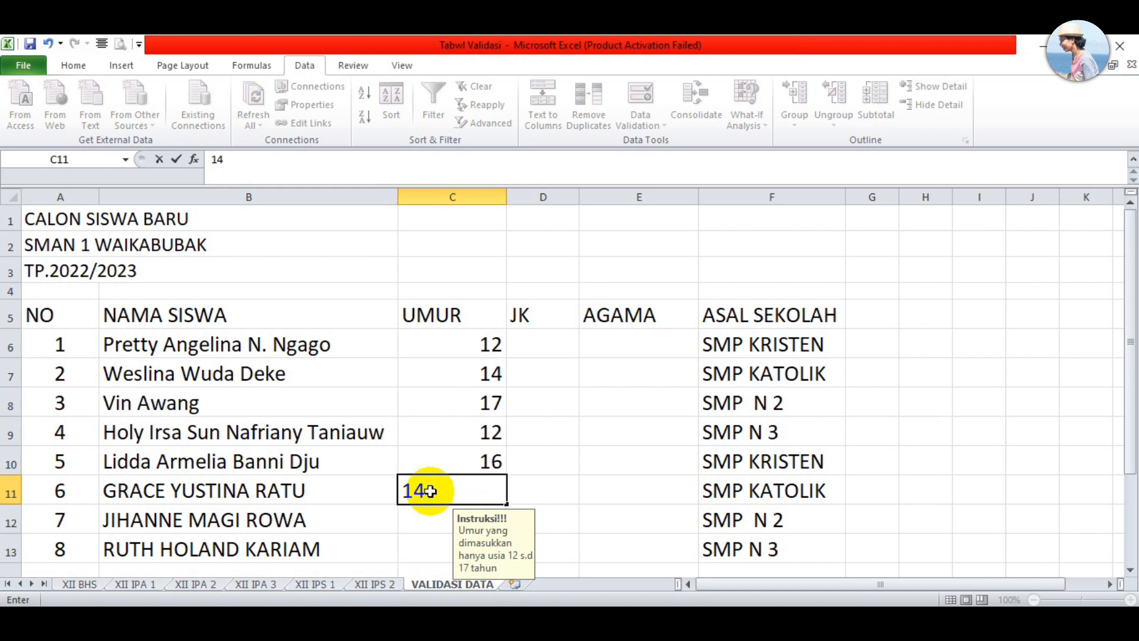
left_click(433, 521)
type("1")
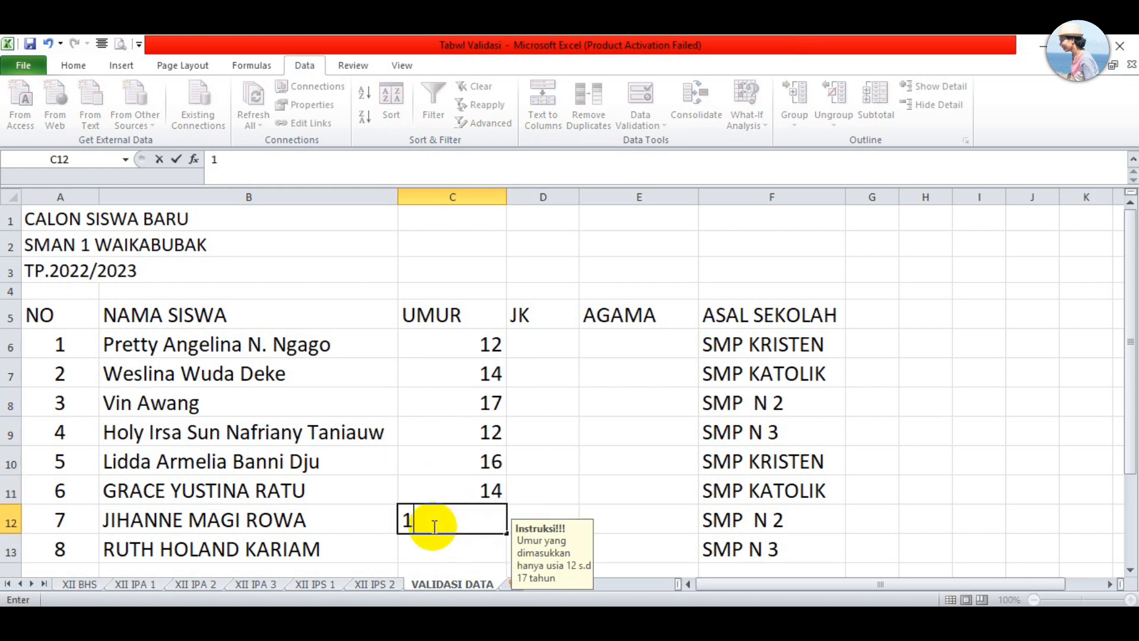
type("3")
left_click(432, 553)
type("15")
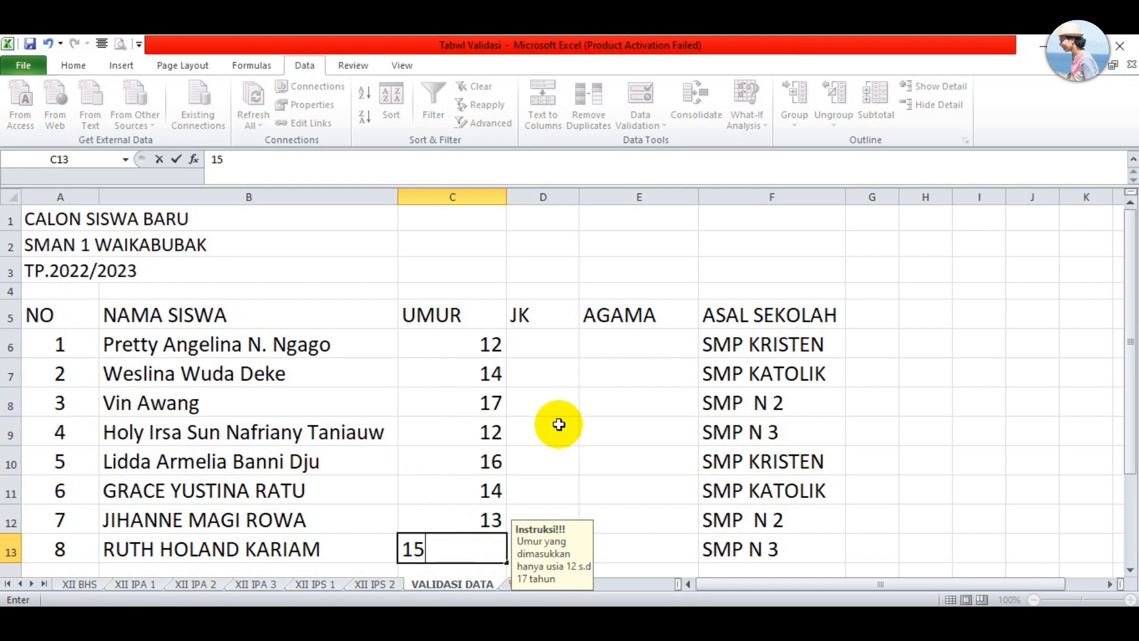
left_click(483, 403)
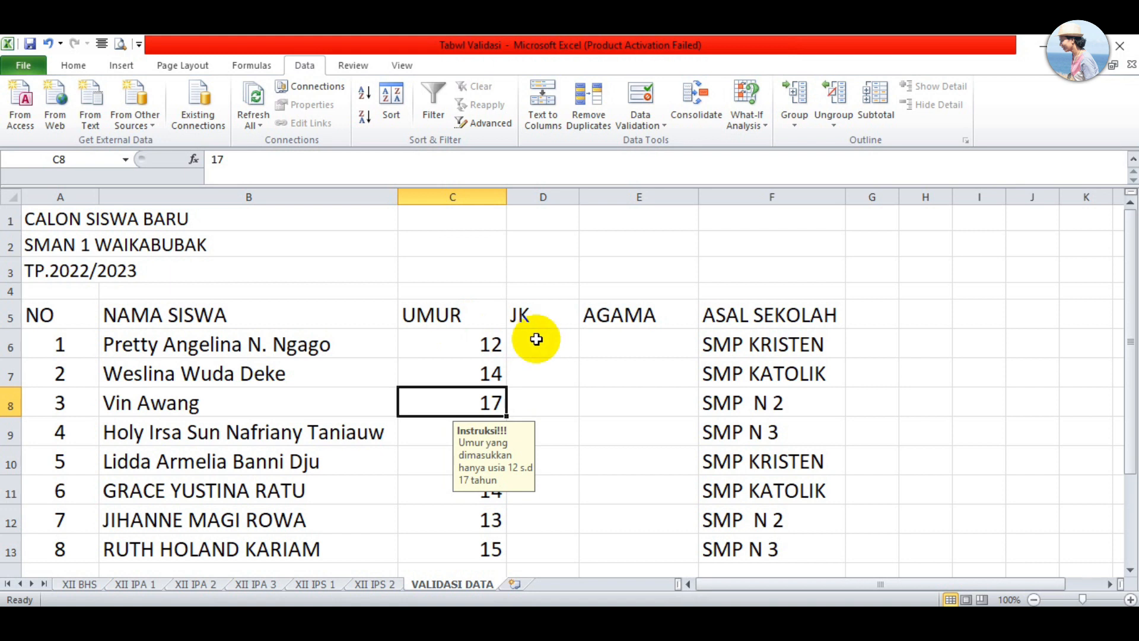
- Start data validation for the JK cells D6 to D13 and allow only List values
left_click(536, 316)
left_click(538, 352)
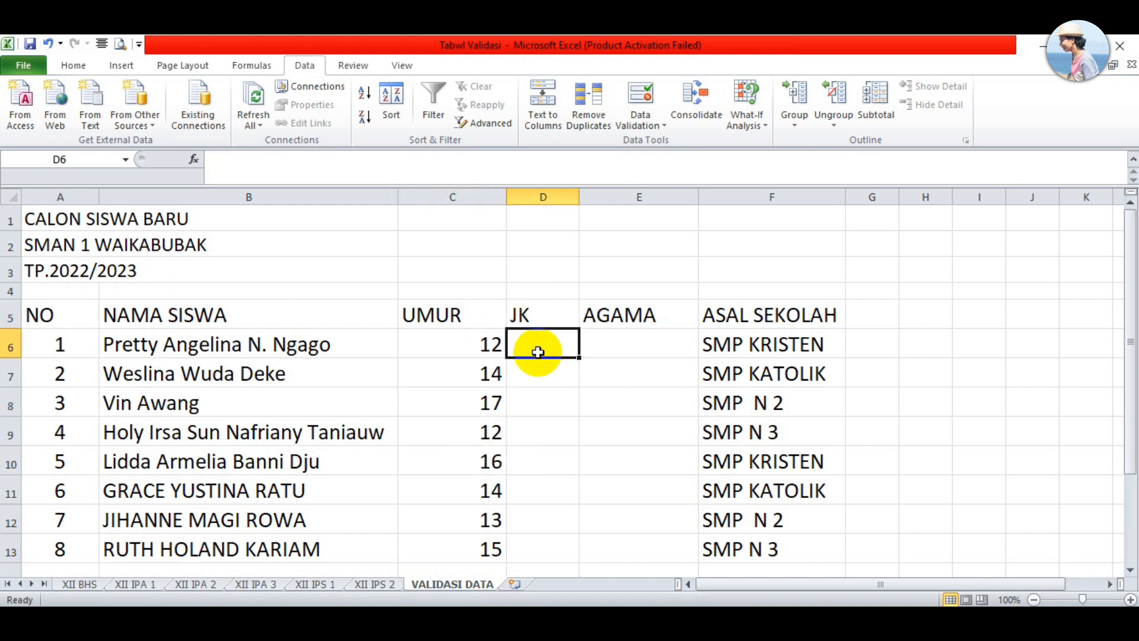
left_click_drag(539, 338, 555, 547)
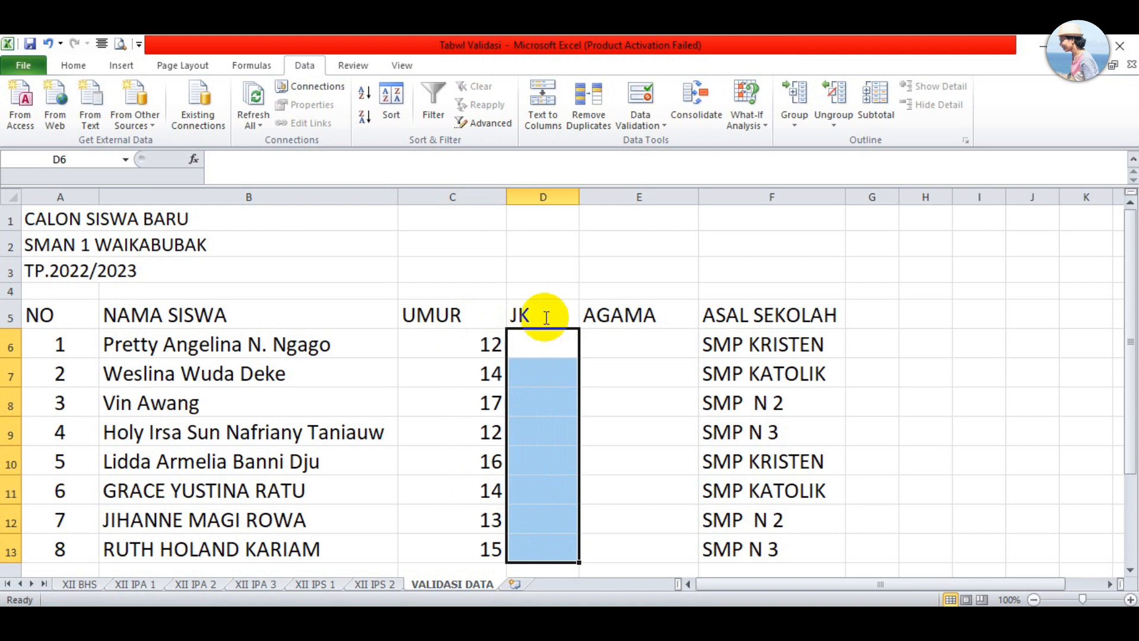
left_click(662, 125)
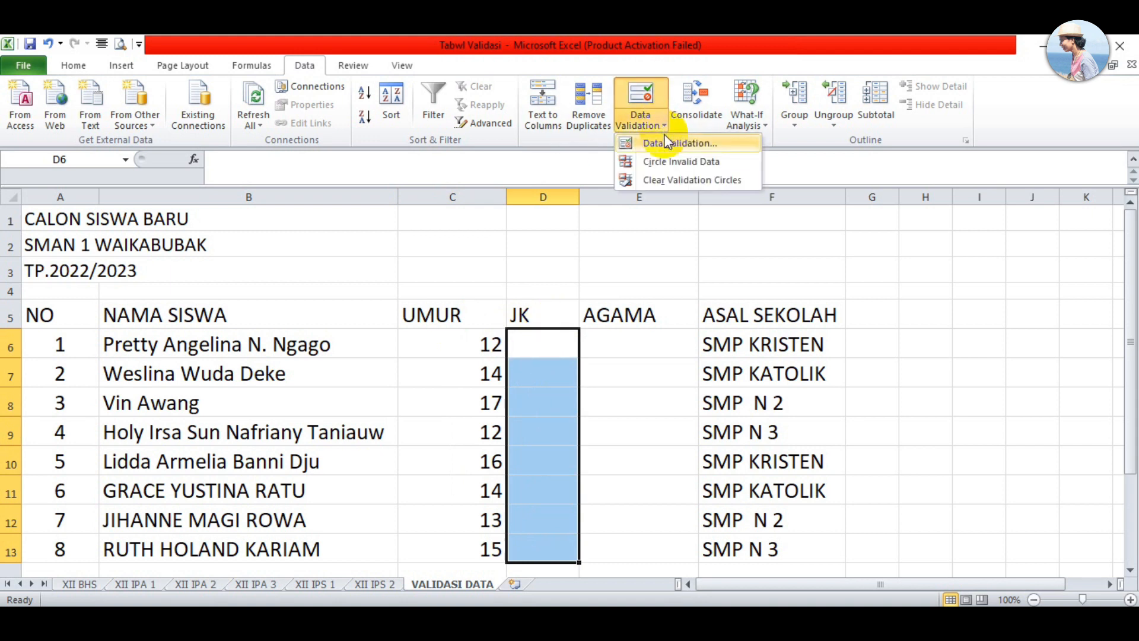
left_click(665, 143)
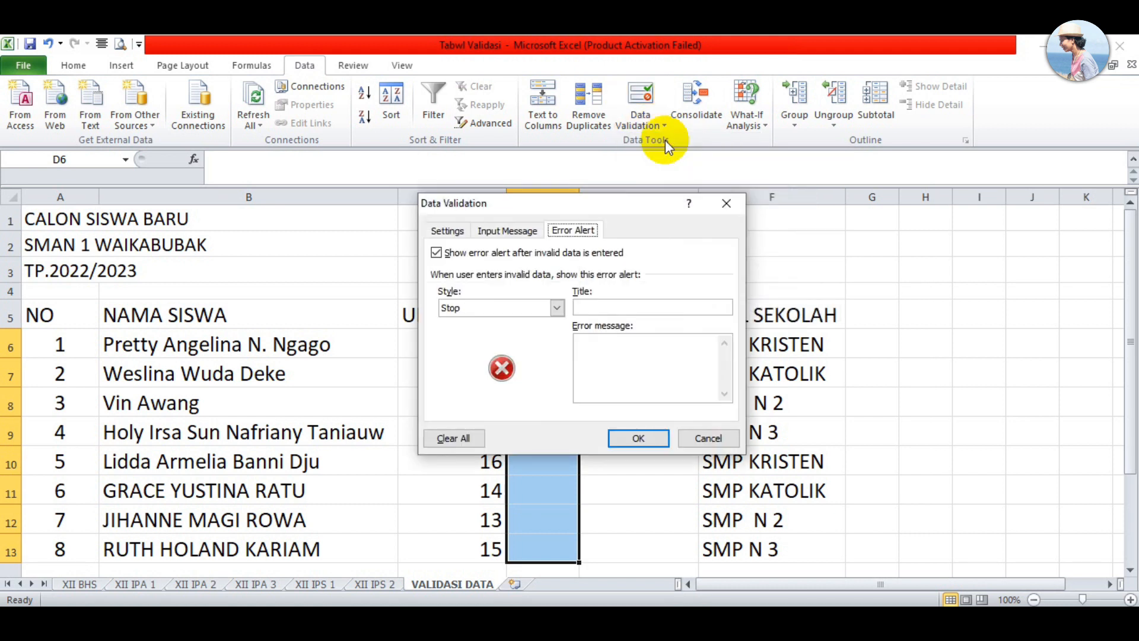
left_click(449, 231)
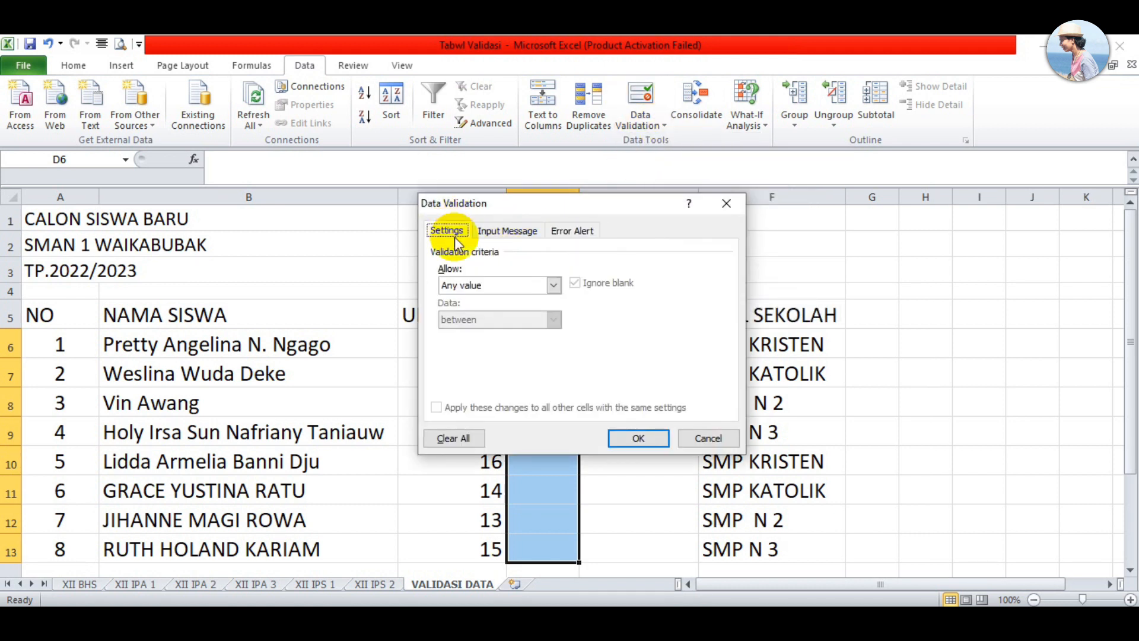
left_click(554, 286)
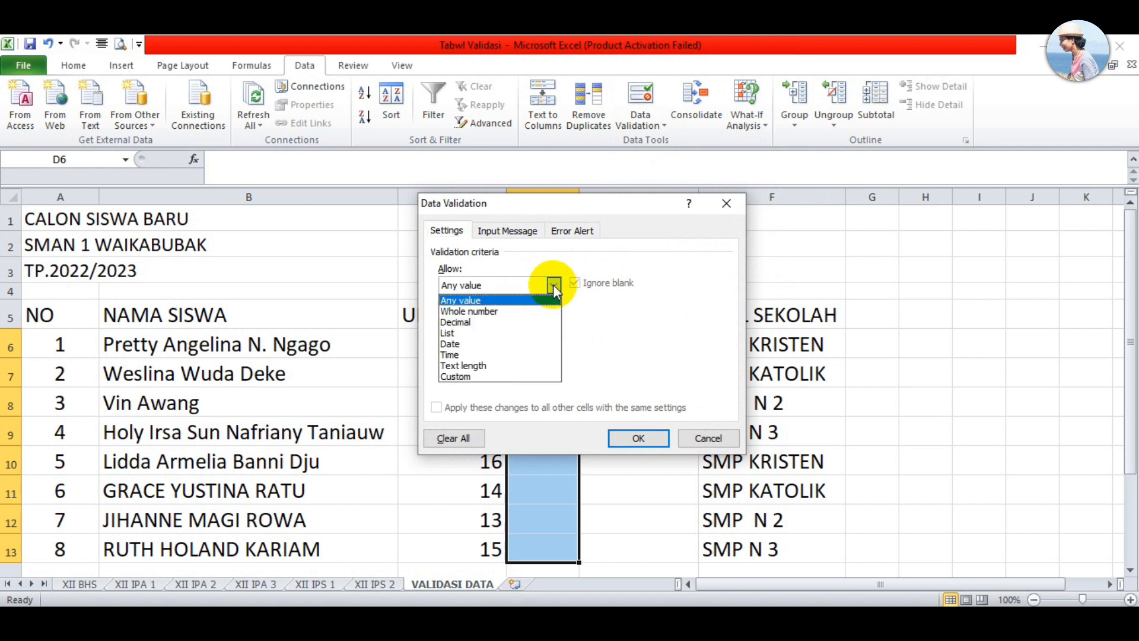
left_click(520, 333)
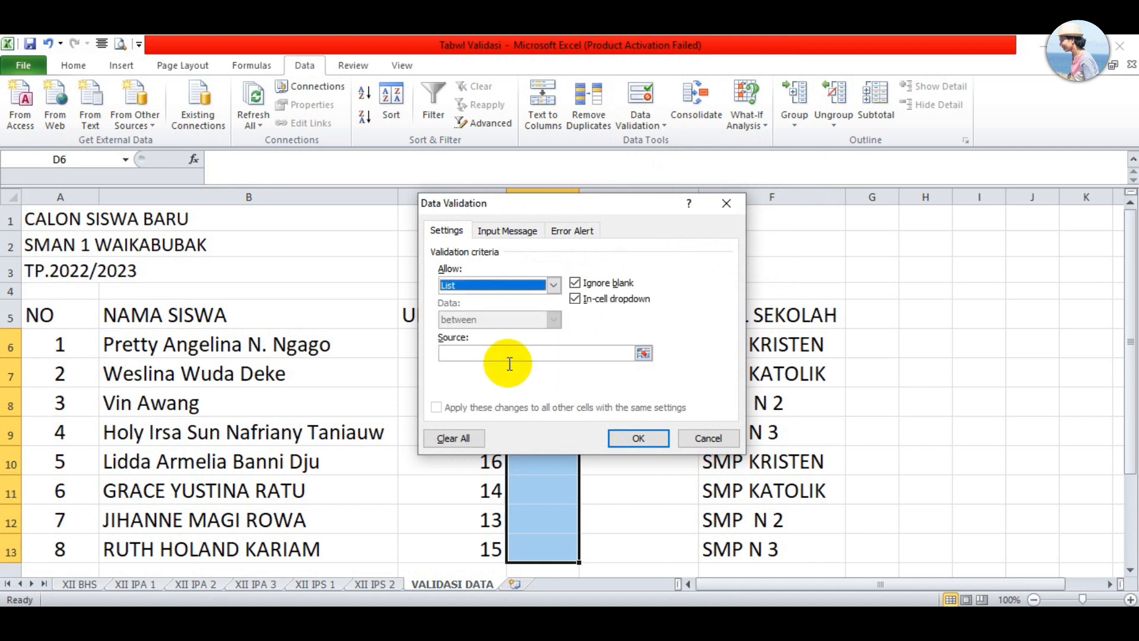
- Set the JK list source to L;P and apply the validation
left_click(510, 353)
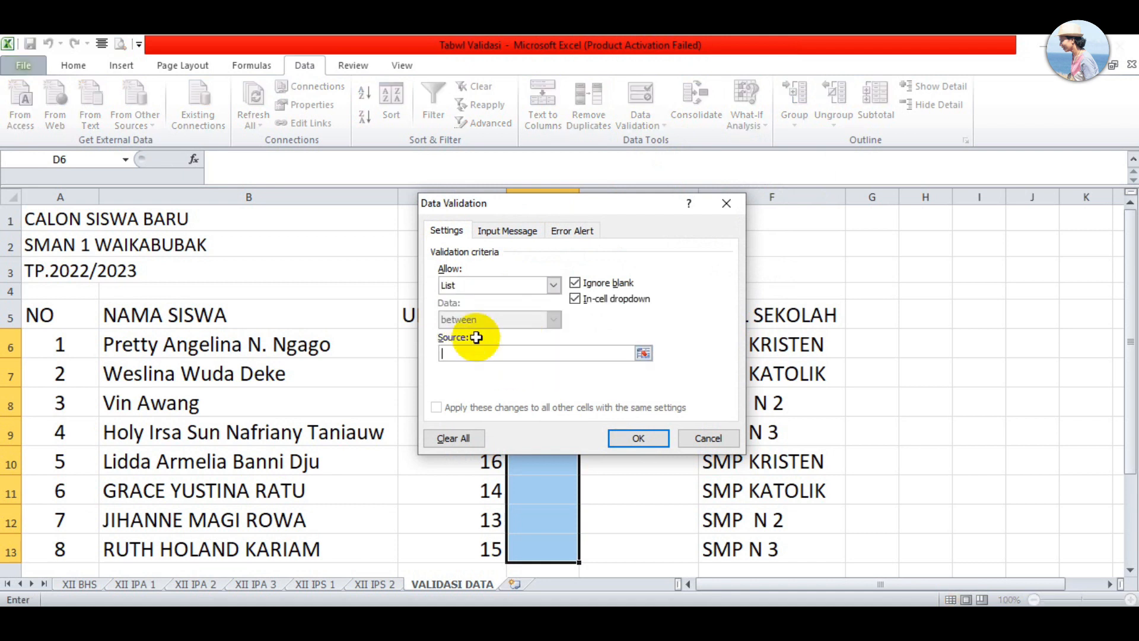
type("I")
key("Caps_Lock")
type("L;P")
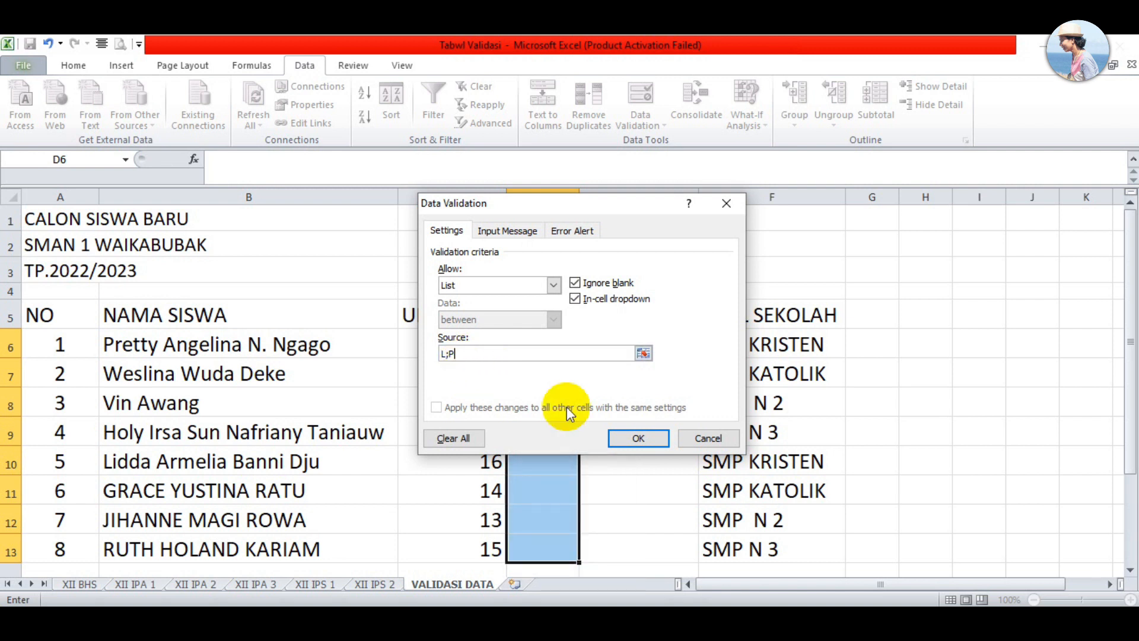
left_click(637, 437)
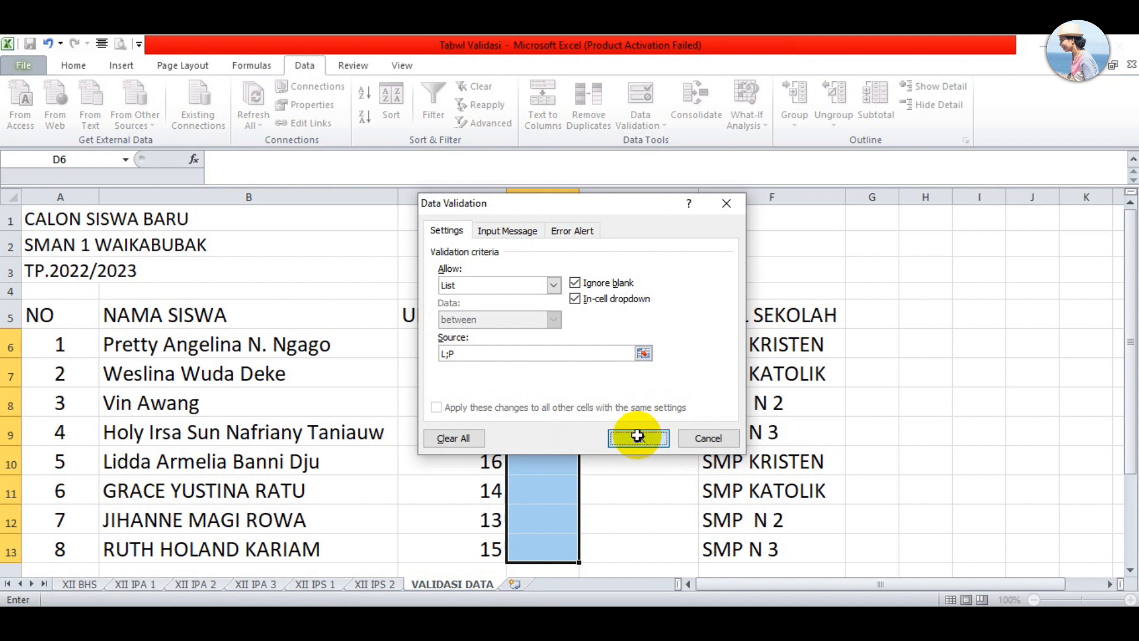
- Try the JK dropdown by choosing L in D6 and opening the choices in D7
left_click(552, 376)
left_click(552, 355)
left_click(586, 350)
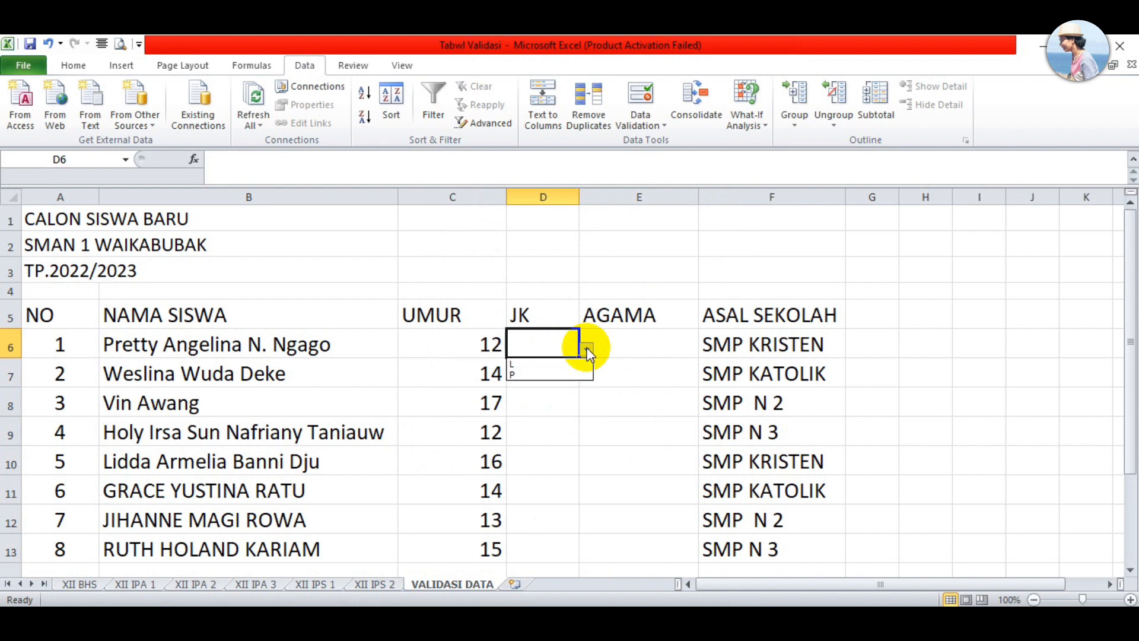
left_click(569, 363)
left_click(564, 380)
left_click(586, 378)
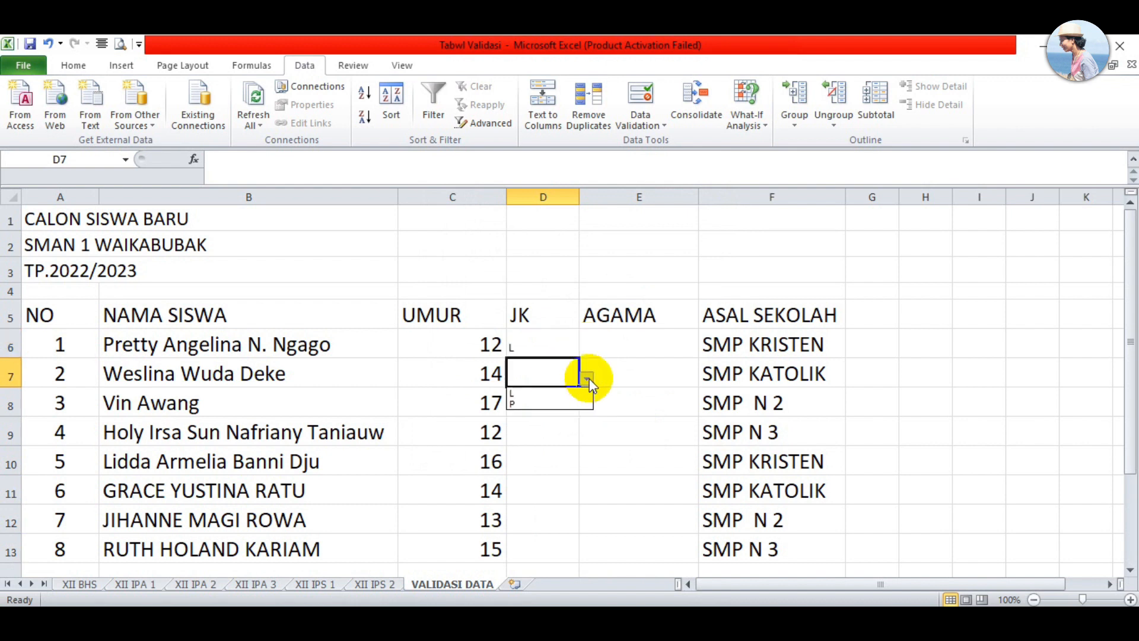
- Choose P from the dropdown list for the JK cells D6, D7 and D8
left_click(549, 349)
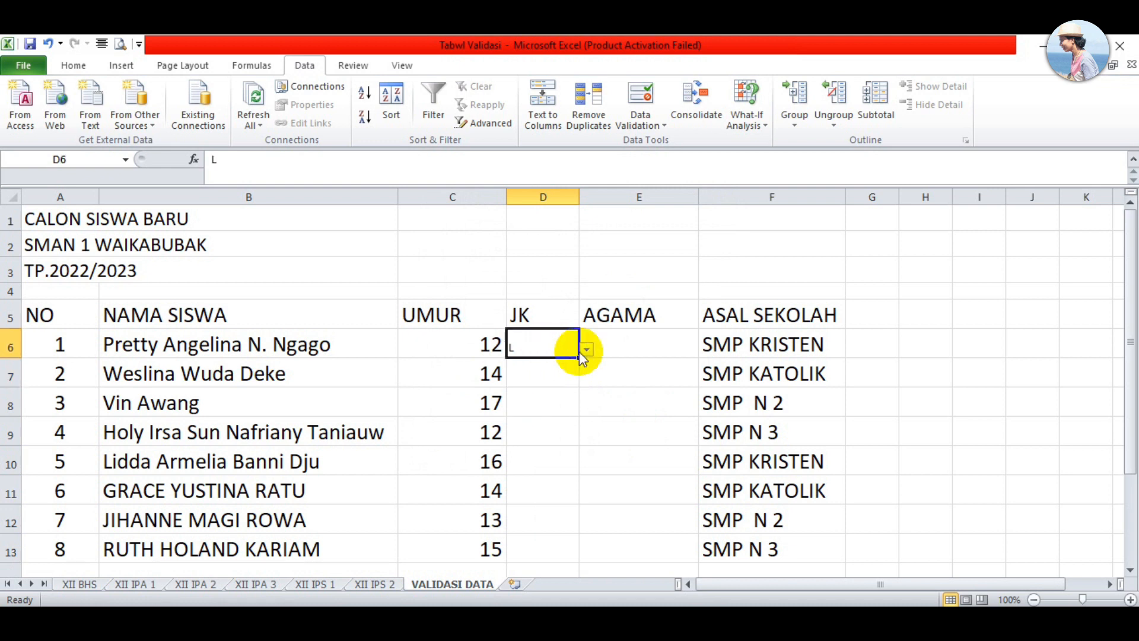
left_click(584, 350)
left_click(564, 372)
left_click(558, 375)
left_click(586, 378)
left_click(554, 402)
left_click(553, 407)
left_click(586, 408)
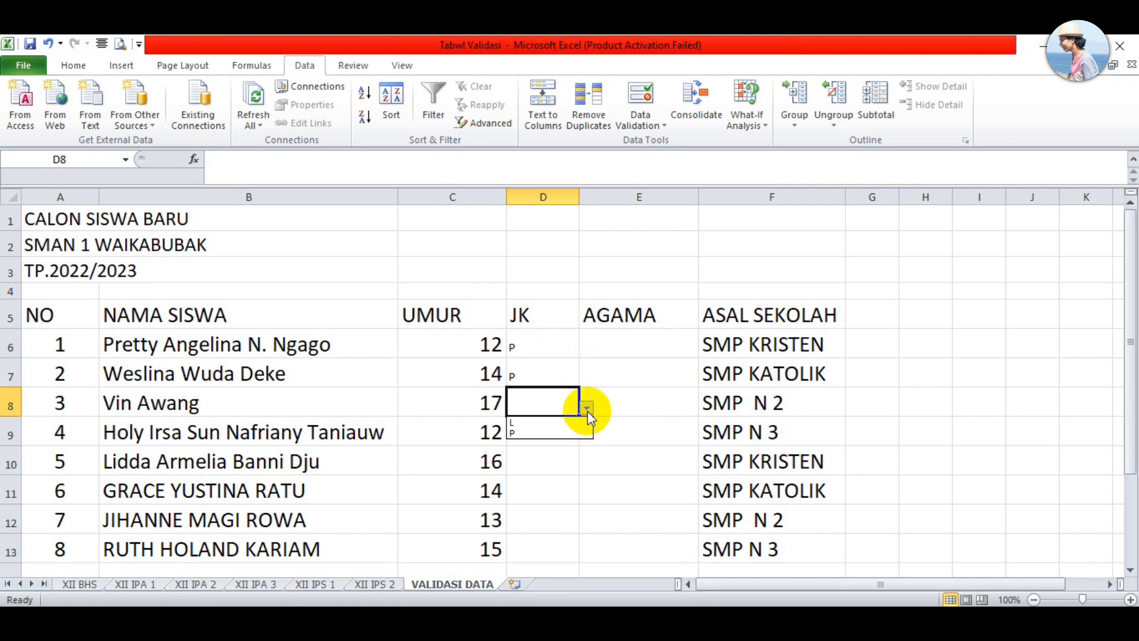
left_click(557, 432)
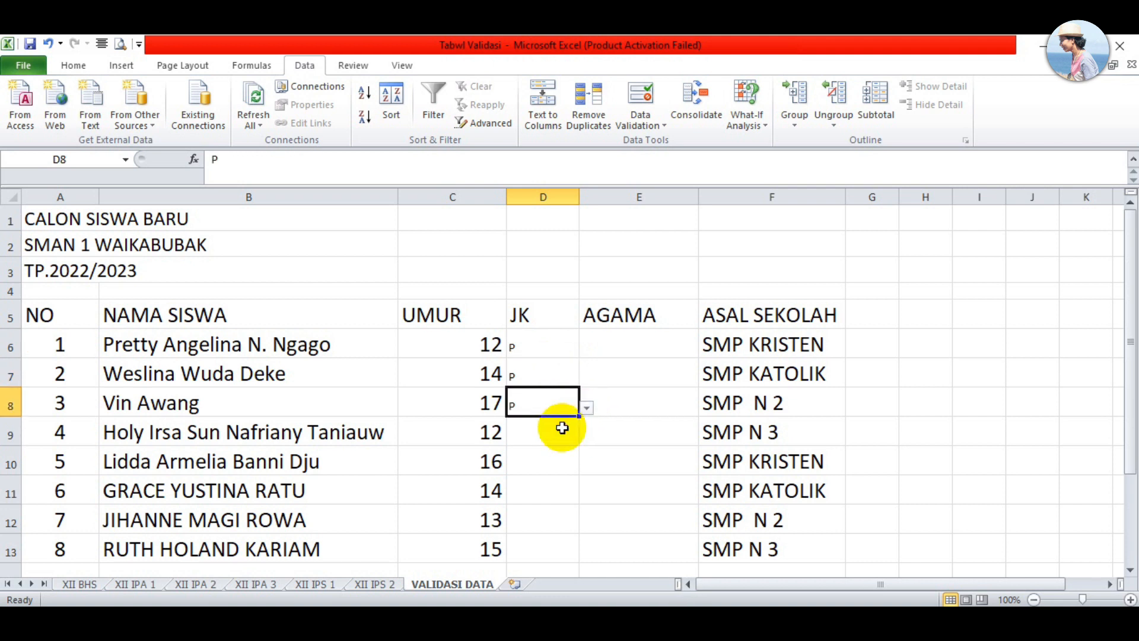
- Choose L from the dropdown list for the JK cell D9
left_click(555, 433)
left_click(587, 438)
left_click(557, 451)
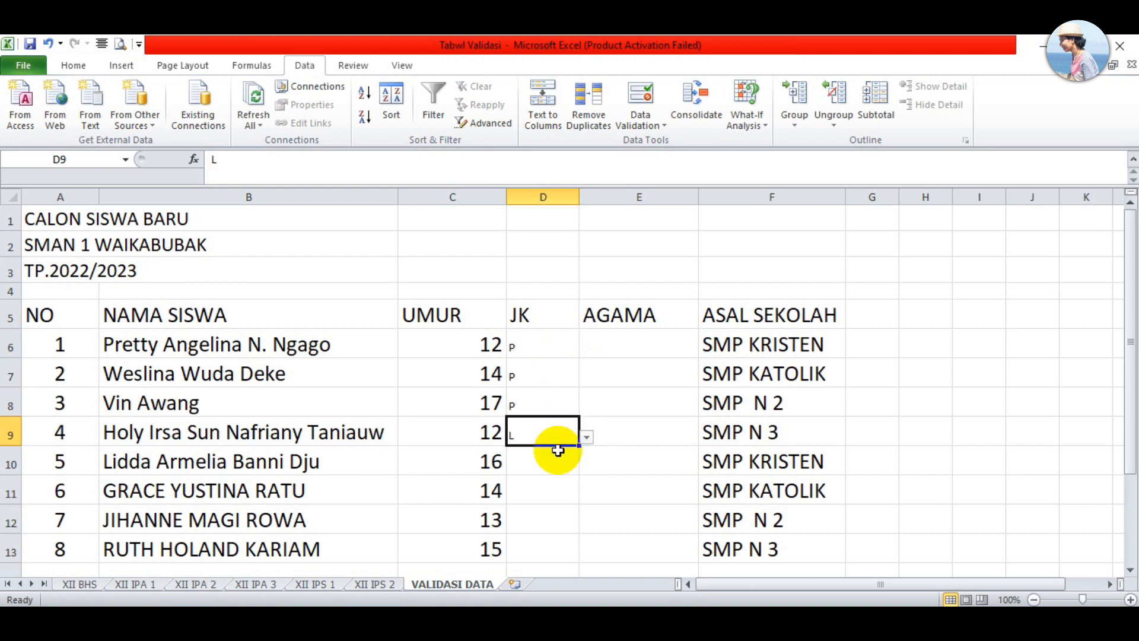
left_click(561, 466)
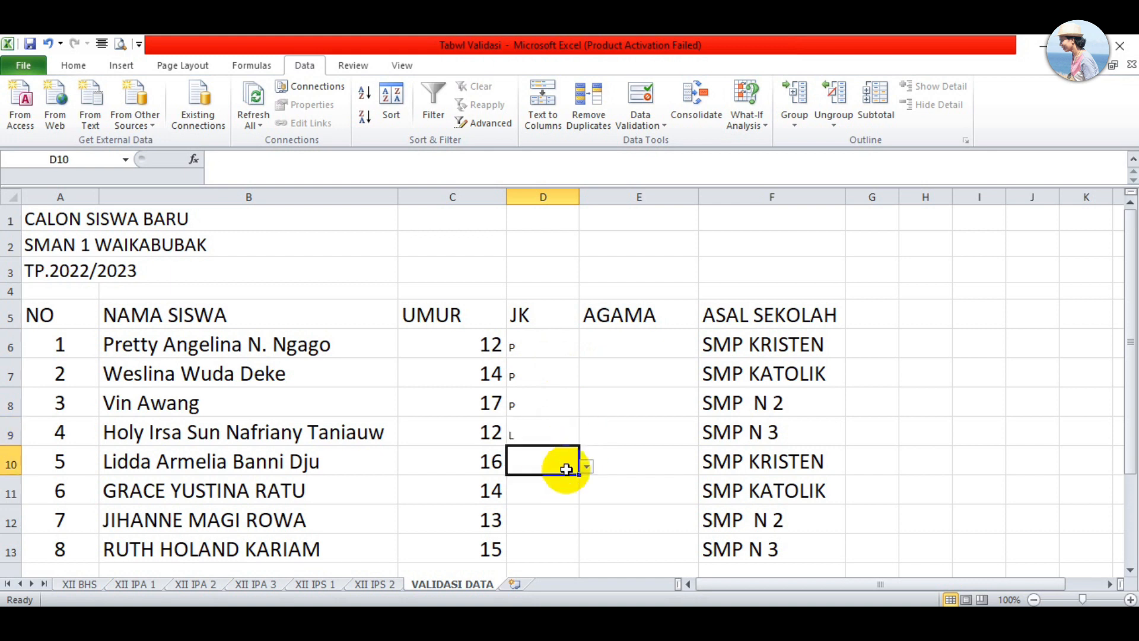
- Enter the religion options KRISTEN, KATOLIK and ISLAM in the empty cells J5, J6 and J7 beside the table
left_click(611, 383)
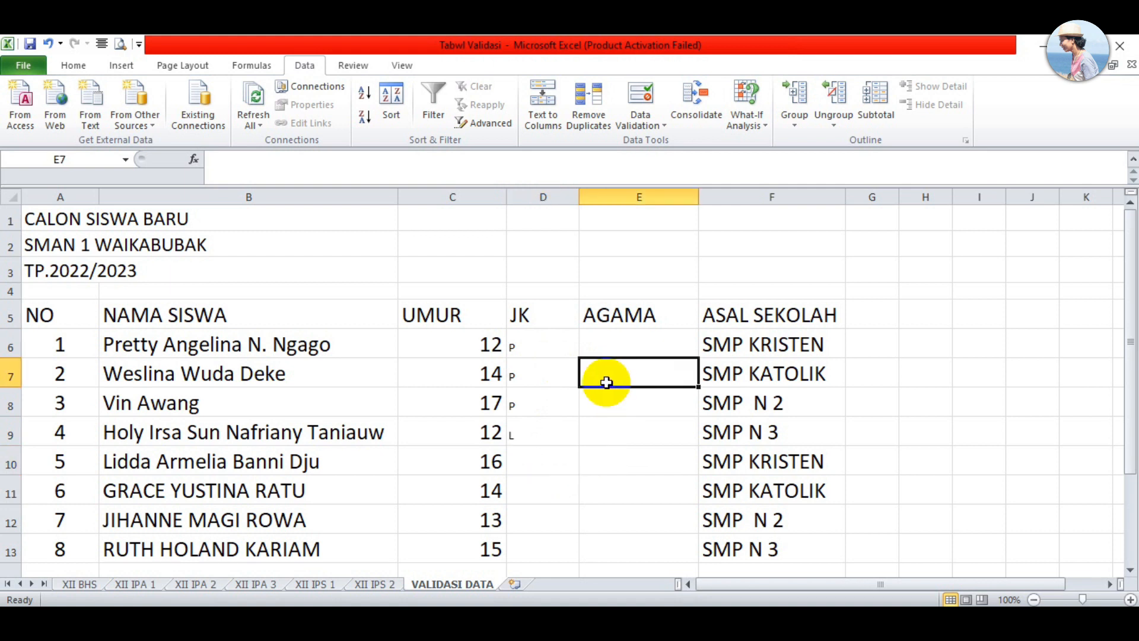
left_click(624, 343)
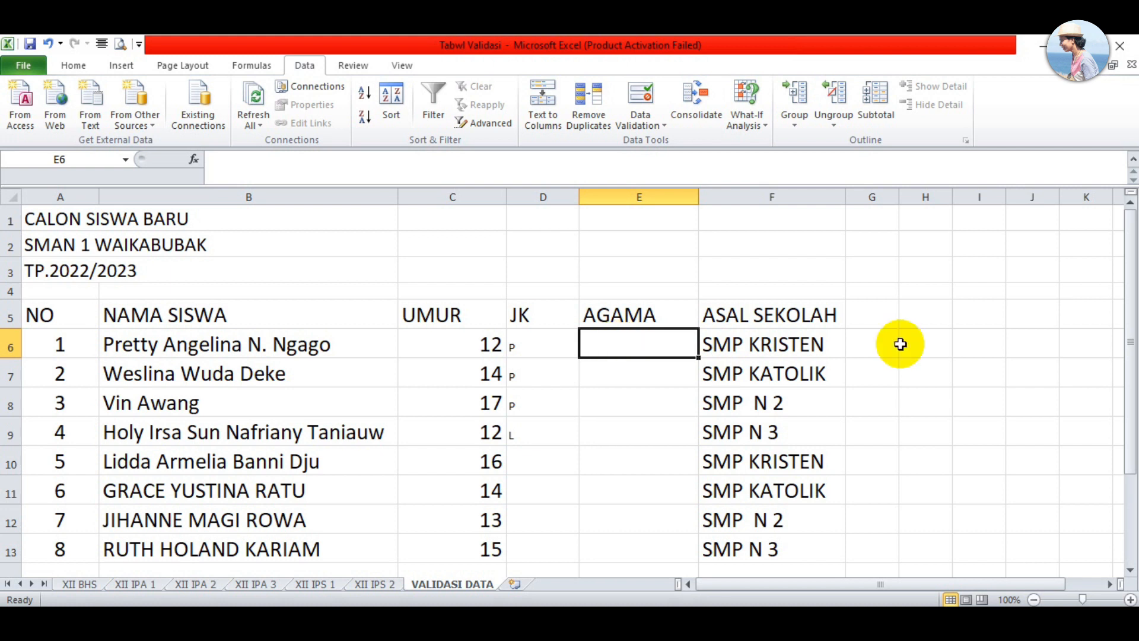
left_click(1044, 318)
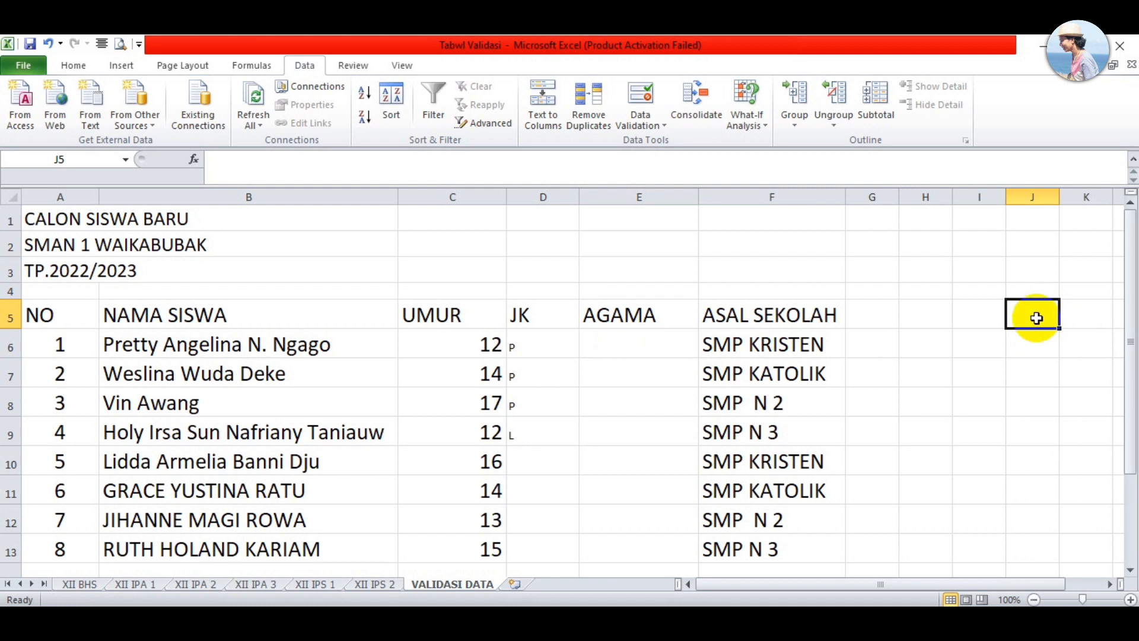
type("KRIST")
type("EN")
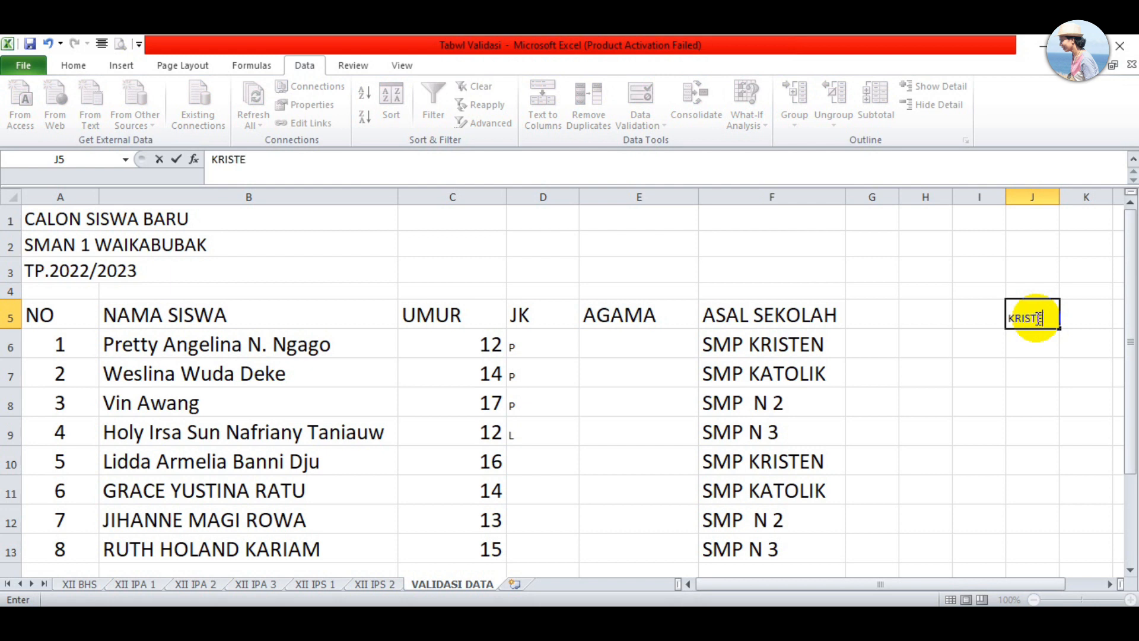
left_click(1028, 350)
type("KATL")
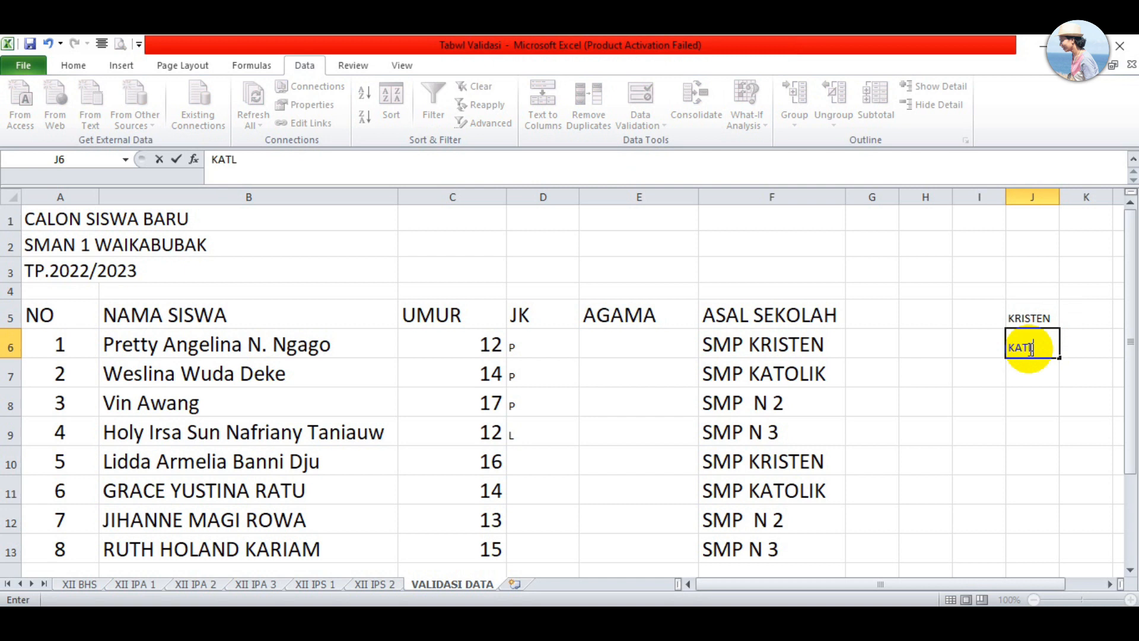
key("BackSpace")
type("OLIK")
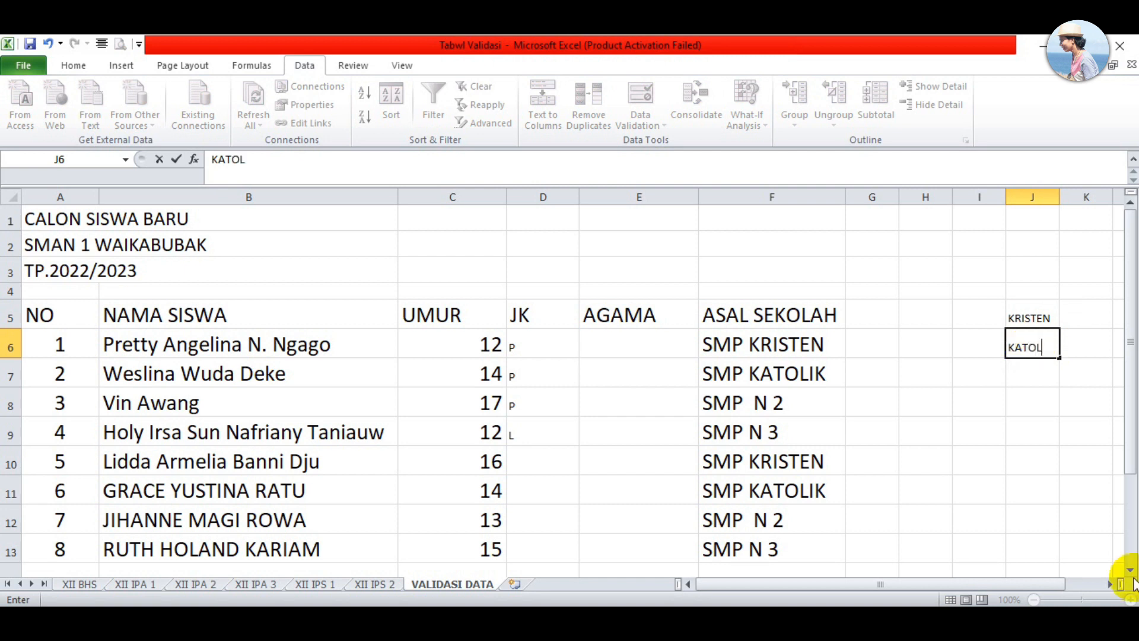
left_click(1023, 375)
type("ISLAM")
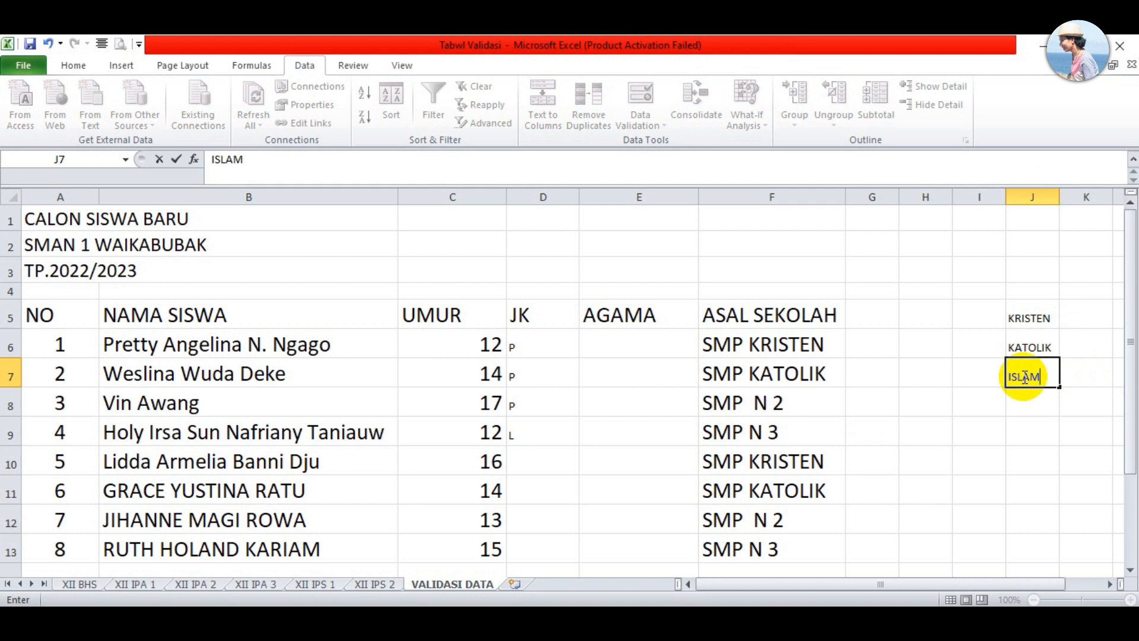
- Continue the religion options with HINDU, BUDHA and KONGHUCHU in cells J8, J9 and J10
left_click(1024, 402)
type("HINDU")
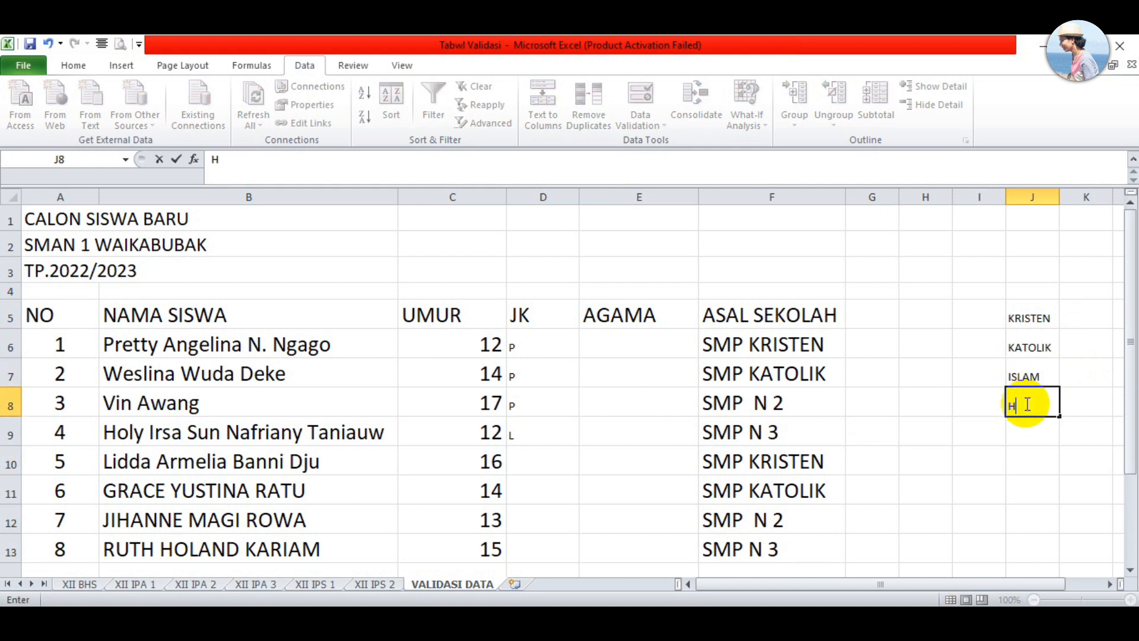
left_click(1028, 431)
type("BUDHA")
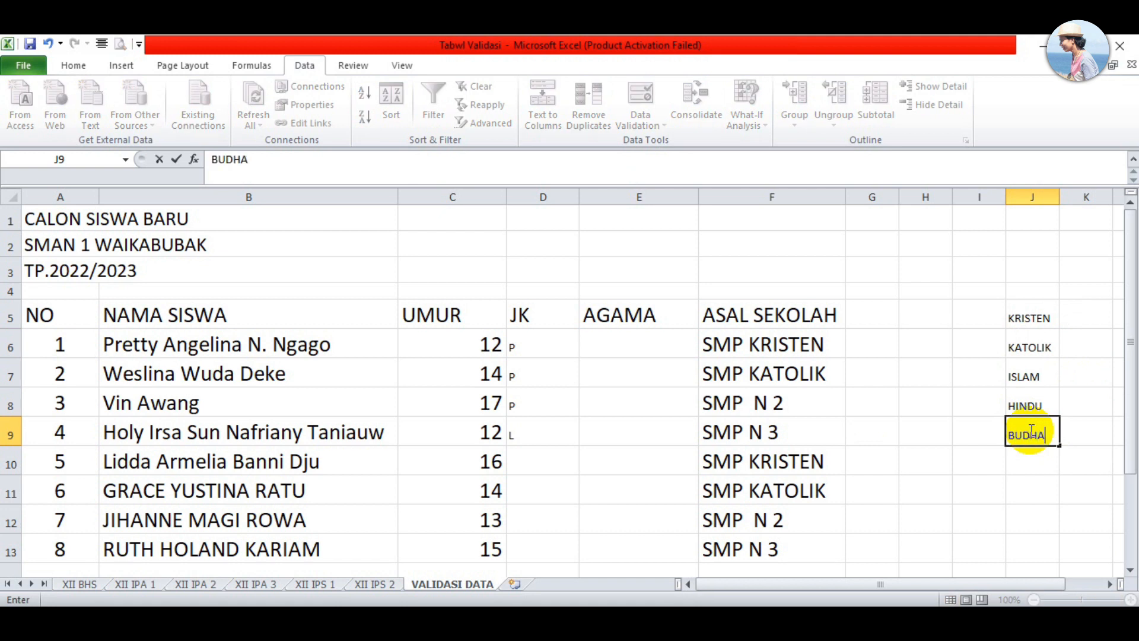
left_click(1039, 460)
type("KO")
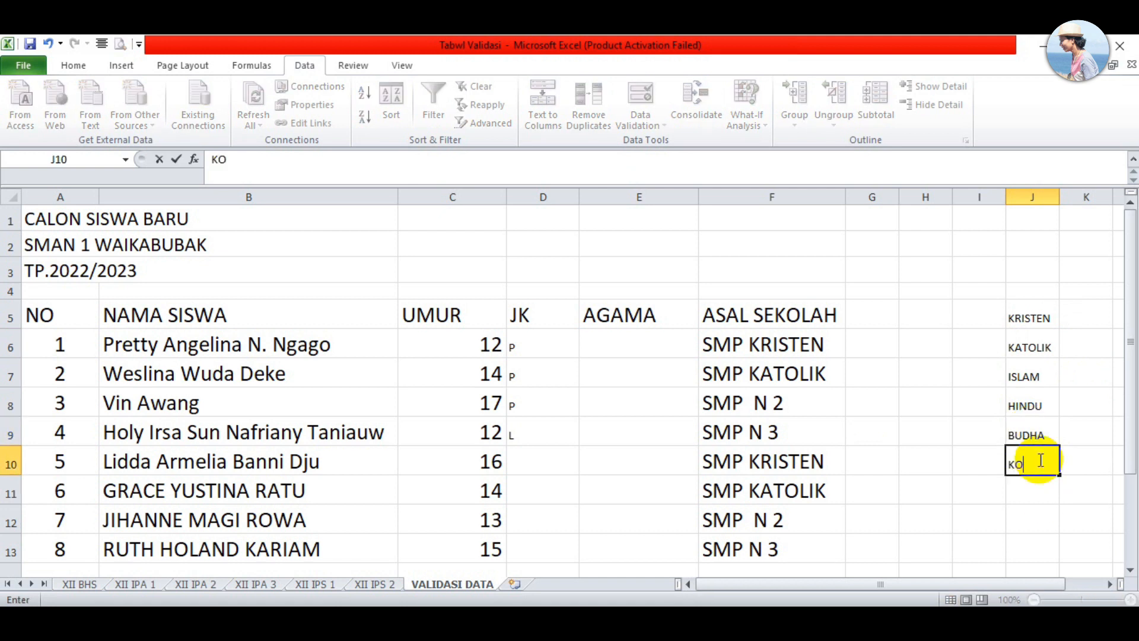
type("NGHUCHU")
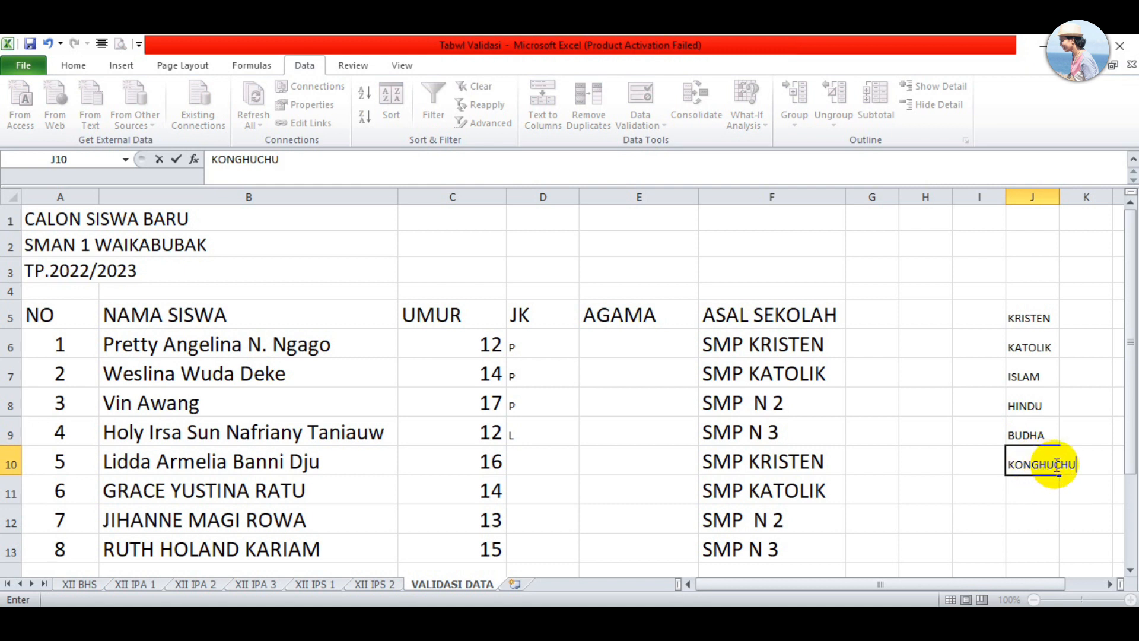
key("Return")
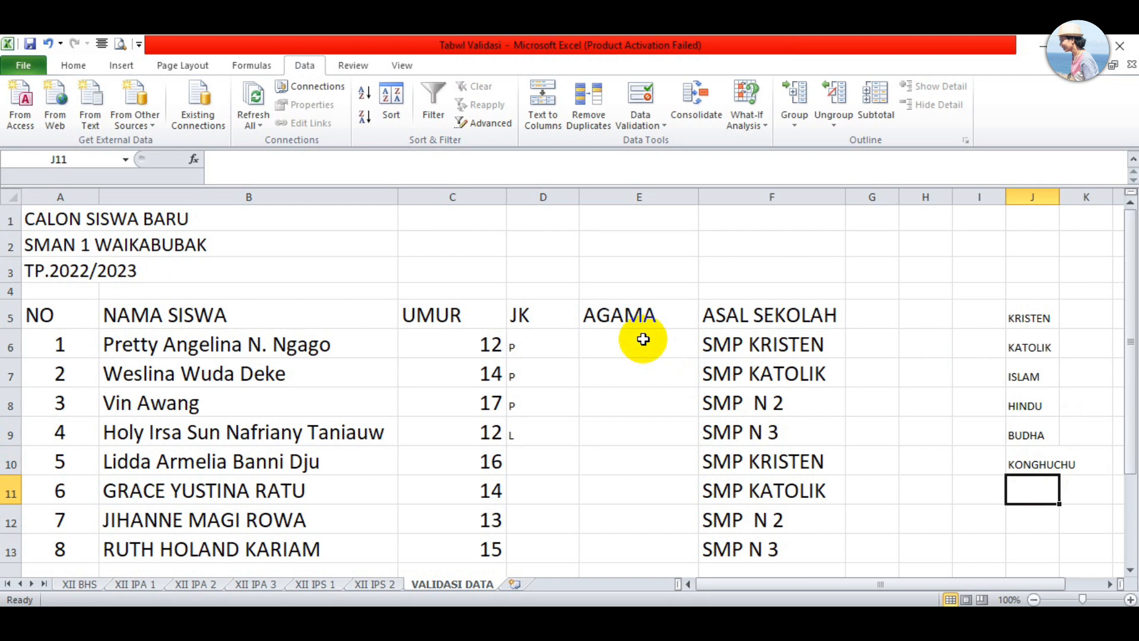
- Start a data validation for the AGAMA cells E6:E13 and allow only List values
left_click_drag(643, 339, 647, 552)
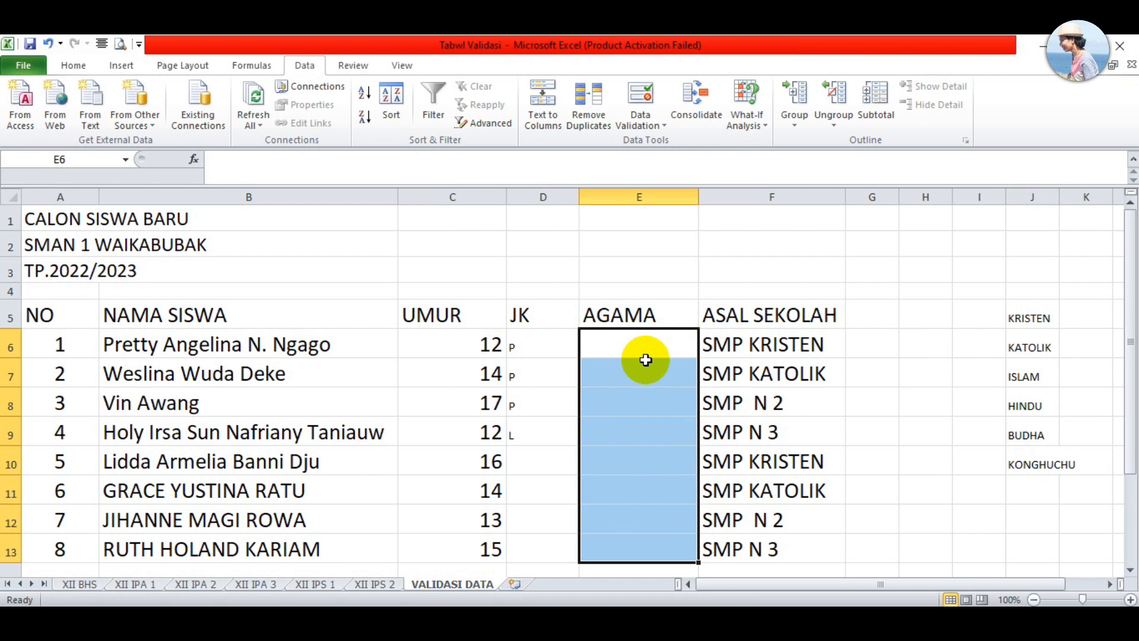
left_click(664, 129)
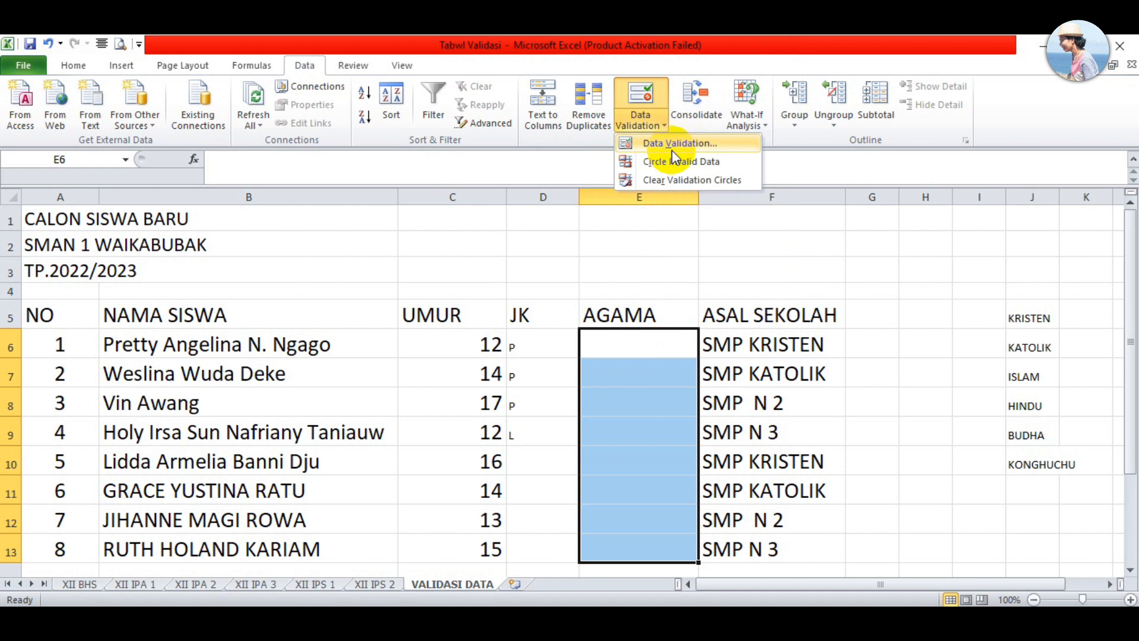
left_click(672, 145)
left_click_drag(508, 205, 537, 152)
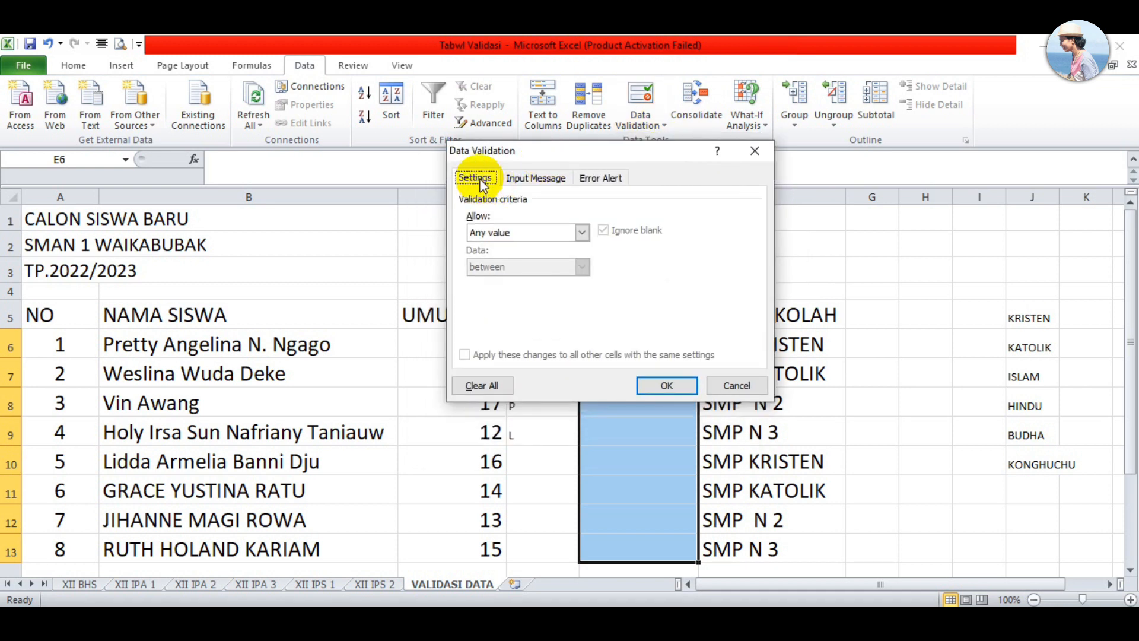
left_click(581, 231)
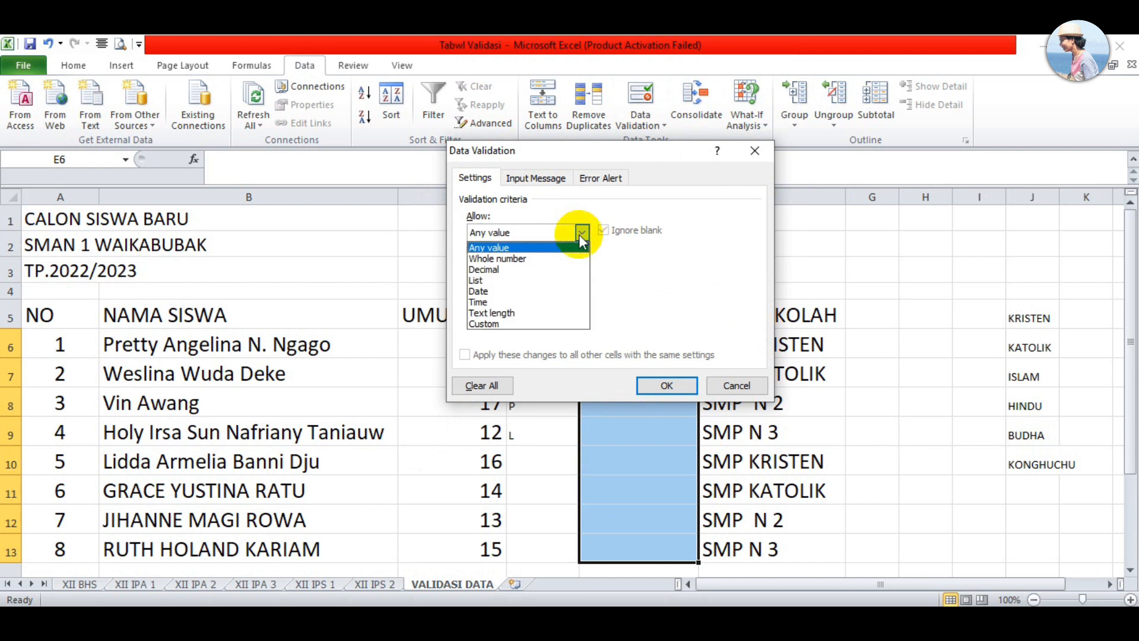
left_click(568, 280)
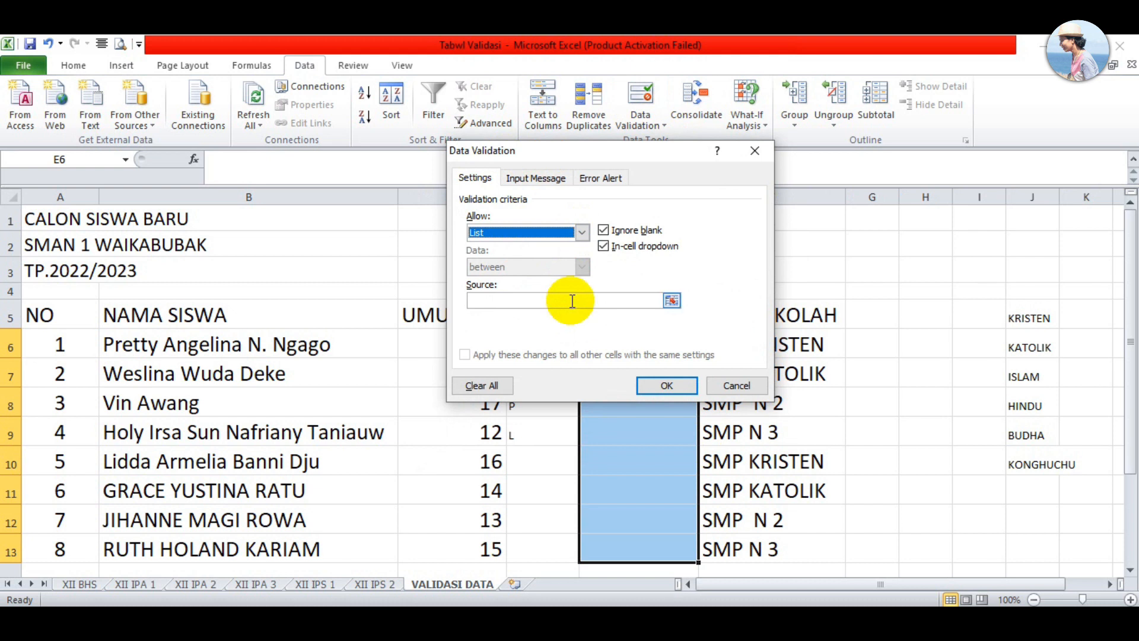
- Set the AGAMA list source to the range J5:J10 and apply the validation
left_click(572, 301)
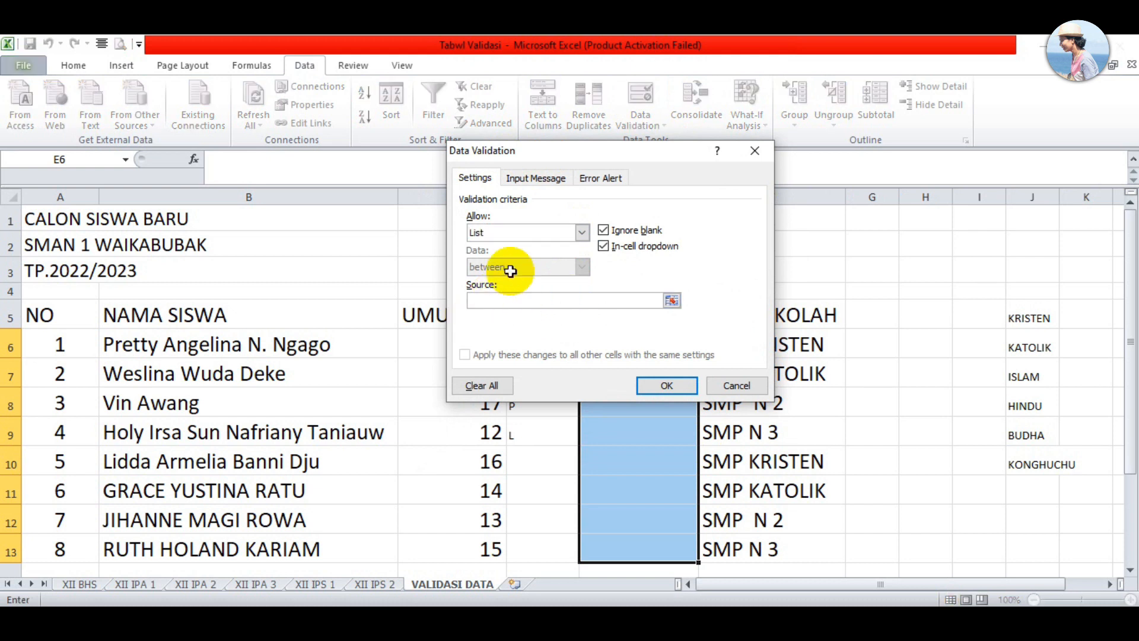
left_click(1035, 315)
left_click_drag(1035, 315, 1049, 461)
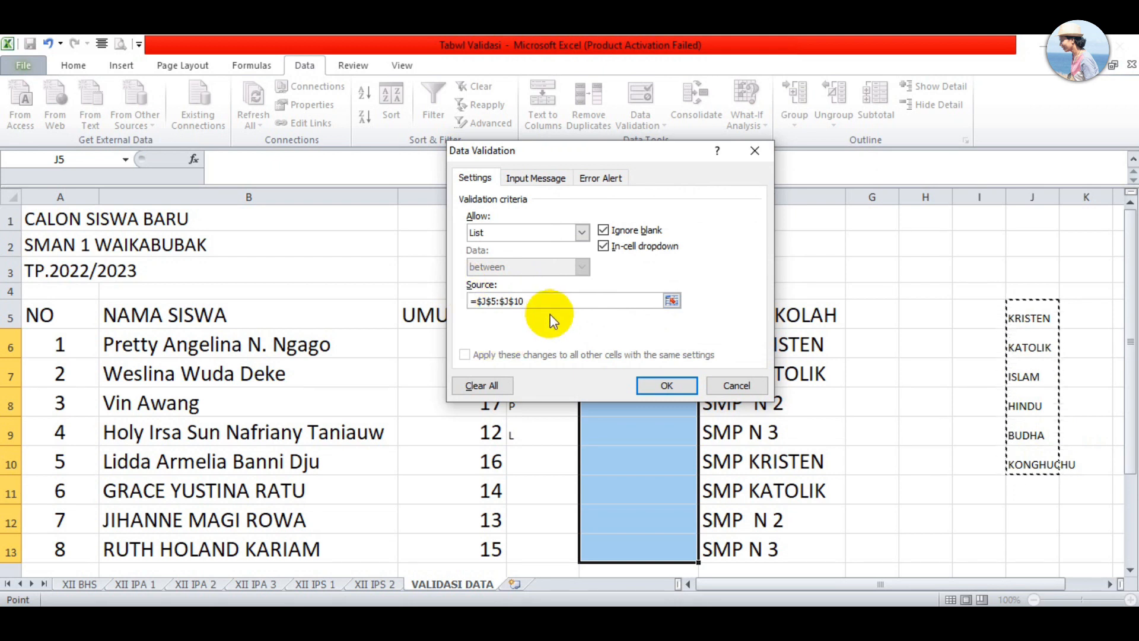
left_click(667, 387)
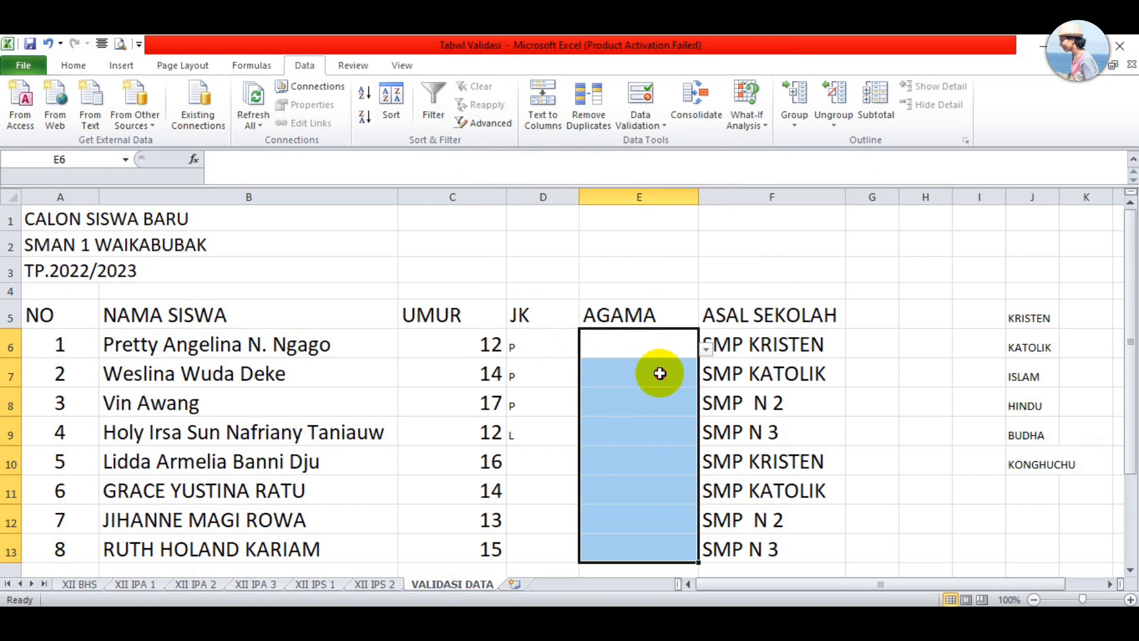
- From the AGAMA dropdown lists, choose KRISTEN for E6 and KATOLIK for E7
left_click(647, 342)
left_click(706, 349)
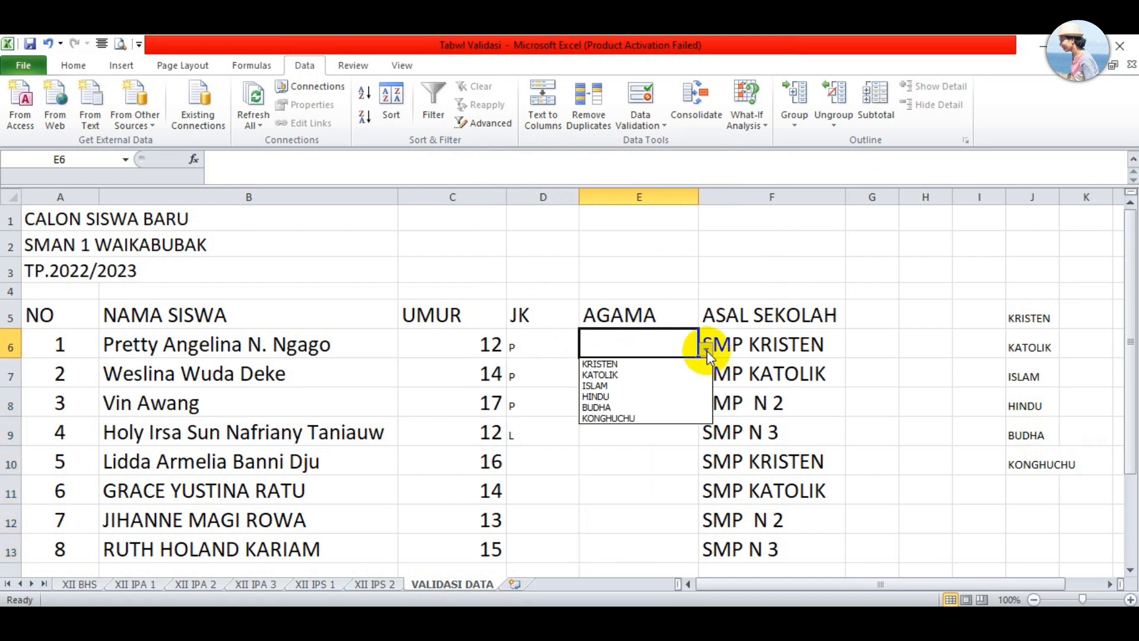
left_click(688, 362)
left_click(666, 374)
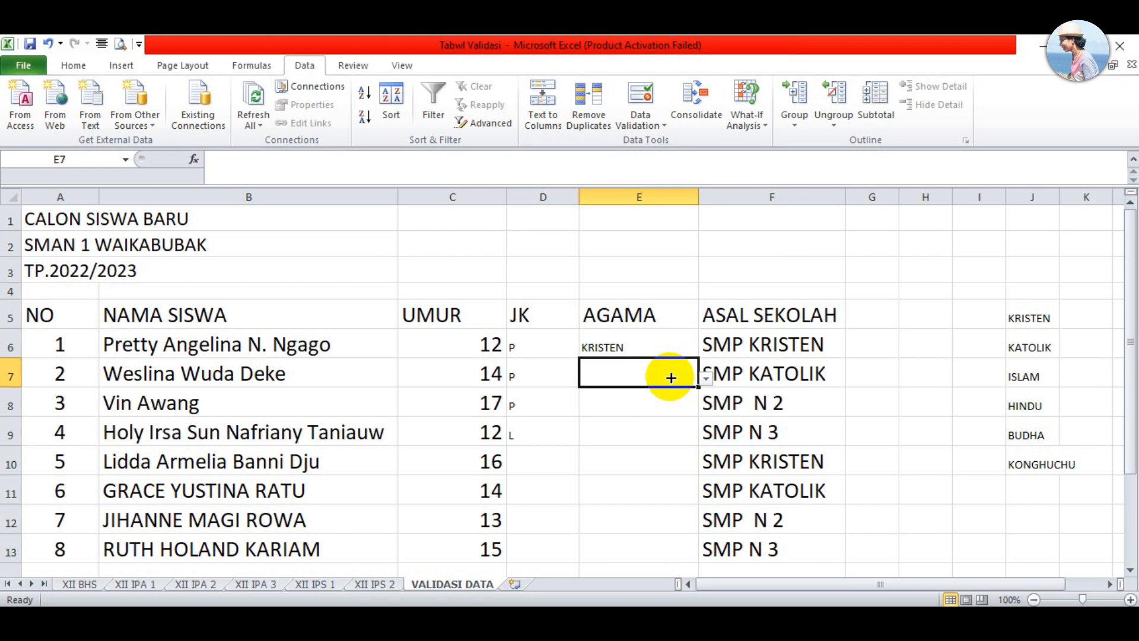
left_click(706, 381)
left_click(676, 403)
- Choose ISLAM from the dropdown list for the AGAMA cells E8 and E9
left_click(658, 400)
left_click(706, 410)
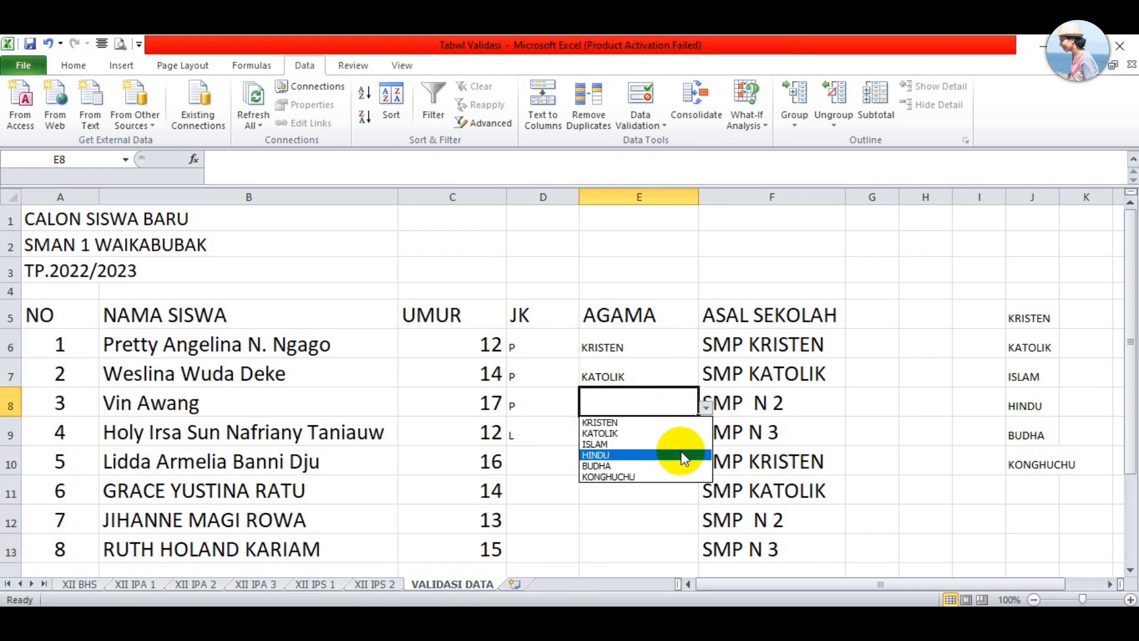
left_click(677, 443)
left_click(662, 438)
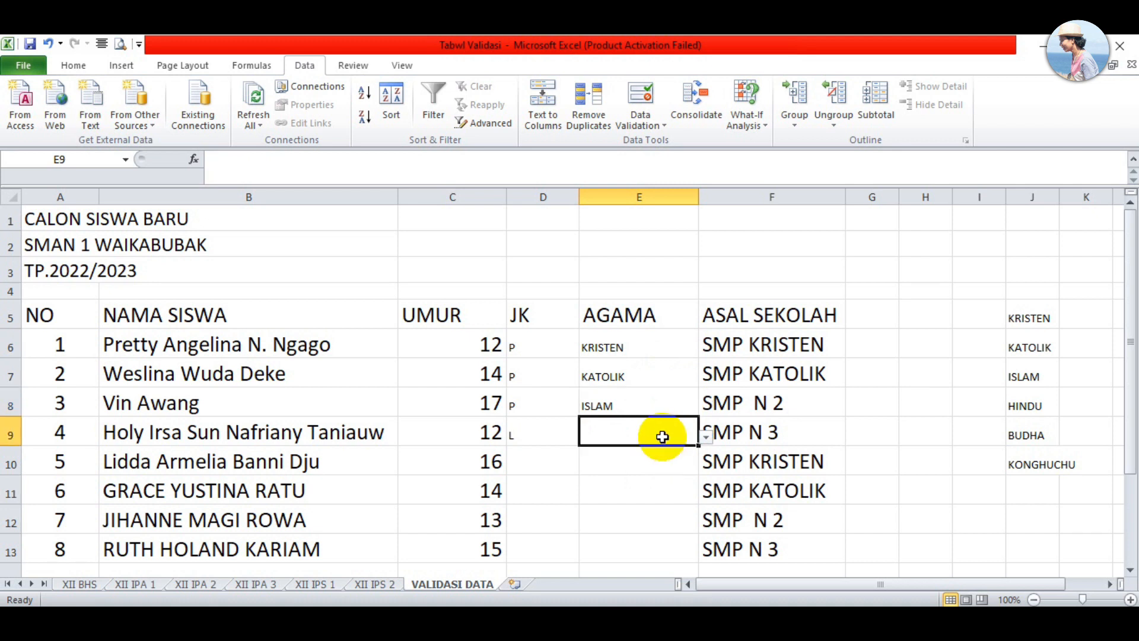
left_click(705, 438)
left_click(675, 474)
- From the AGAMA dropdown lists, choose HINDU for E10 and ISLAM for E11
left_click(657, 465)
left_click(707, 468)
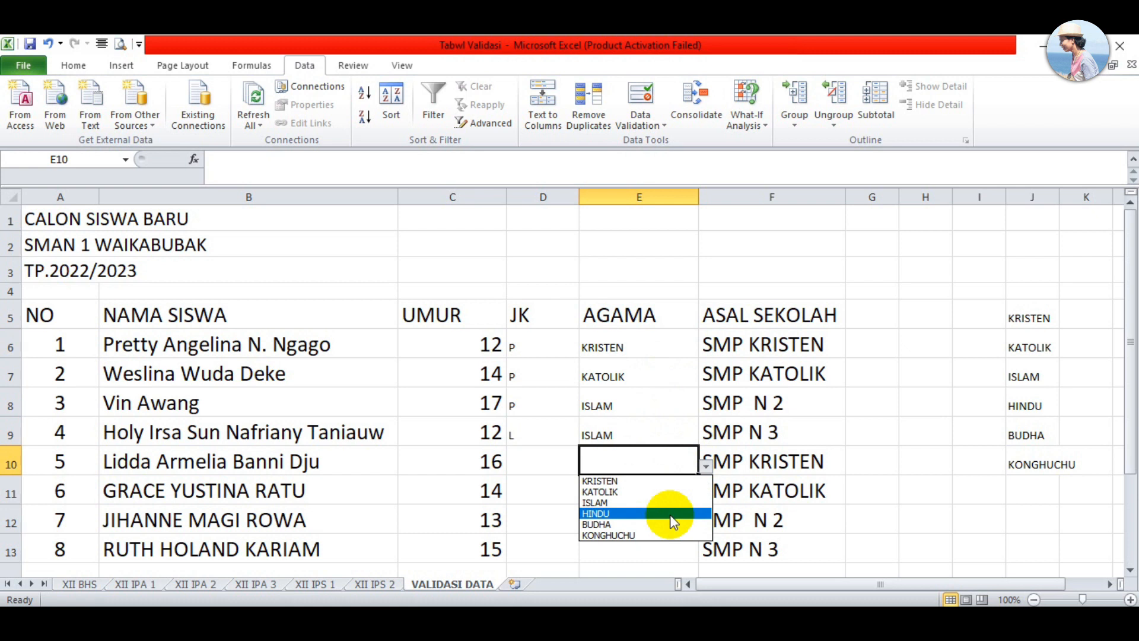
left_click(670, 514)
left_click(648, 490)
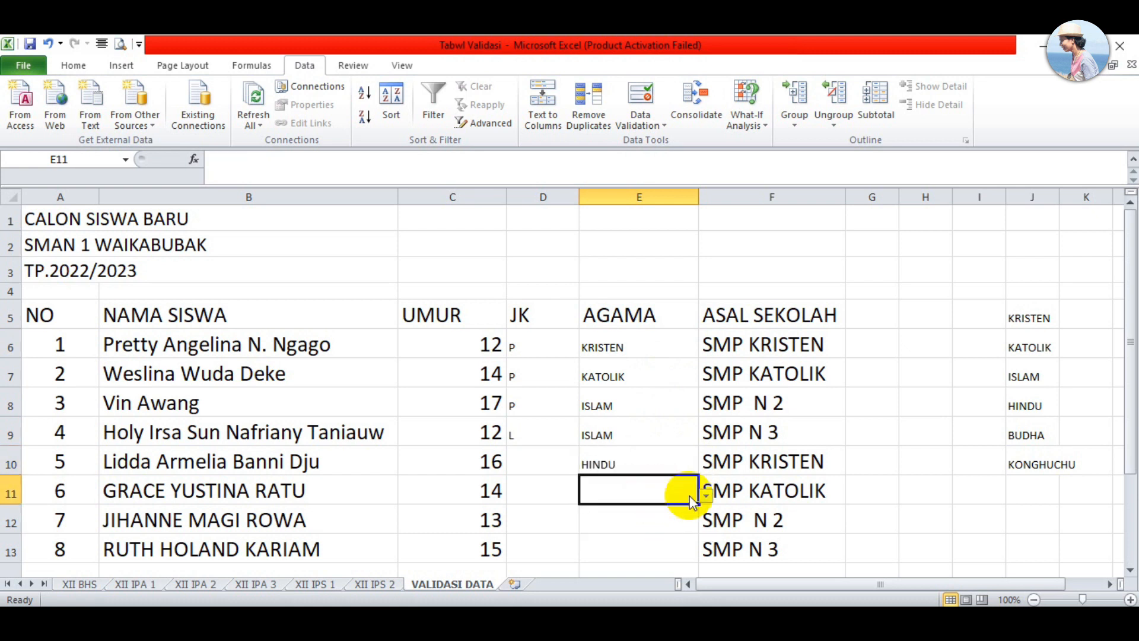
left_click(705, 496)
left_click(663, 532)
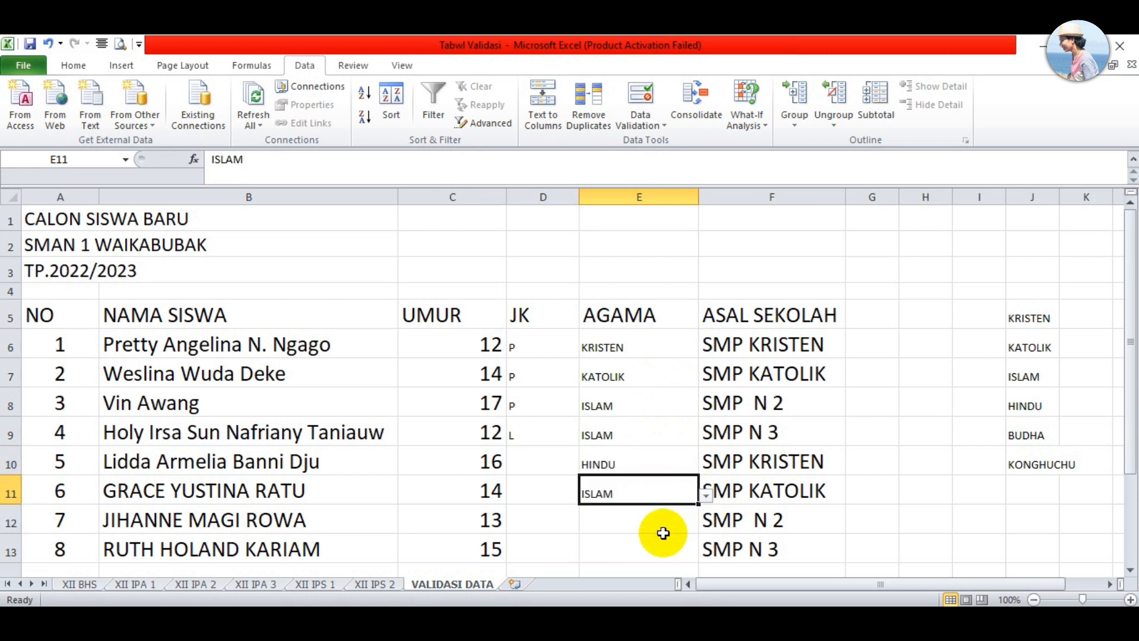
- From the AGAMA dropdown lists, choose ISLAM for E12 and HINDU for E13
left_click(640, 518)
left_click(705, 526)
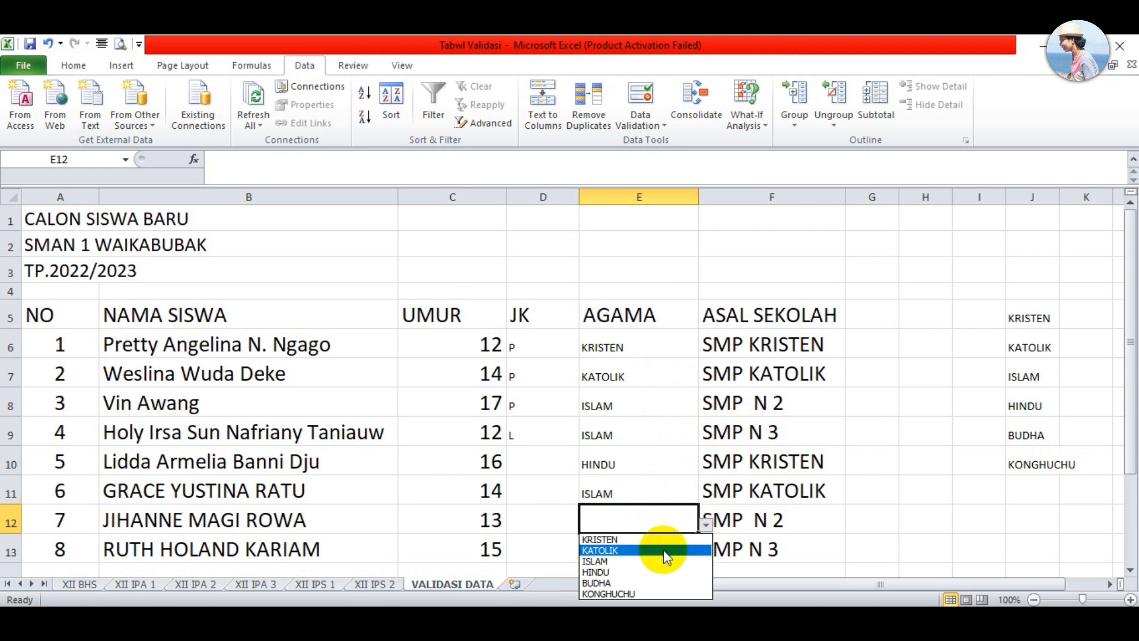
left_click(658, 560)
left_click(655, 557)
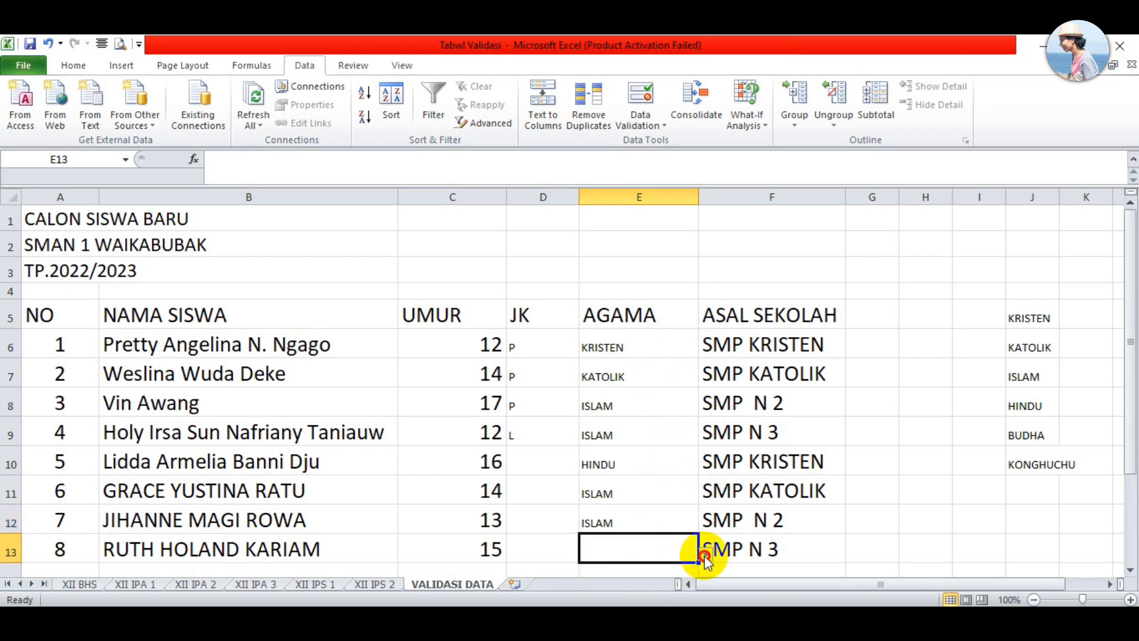
left_click(705, 555)
left_click(657, 506)
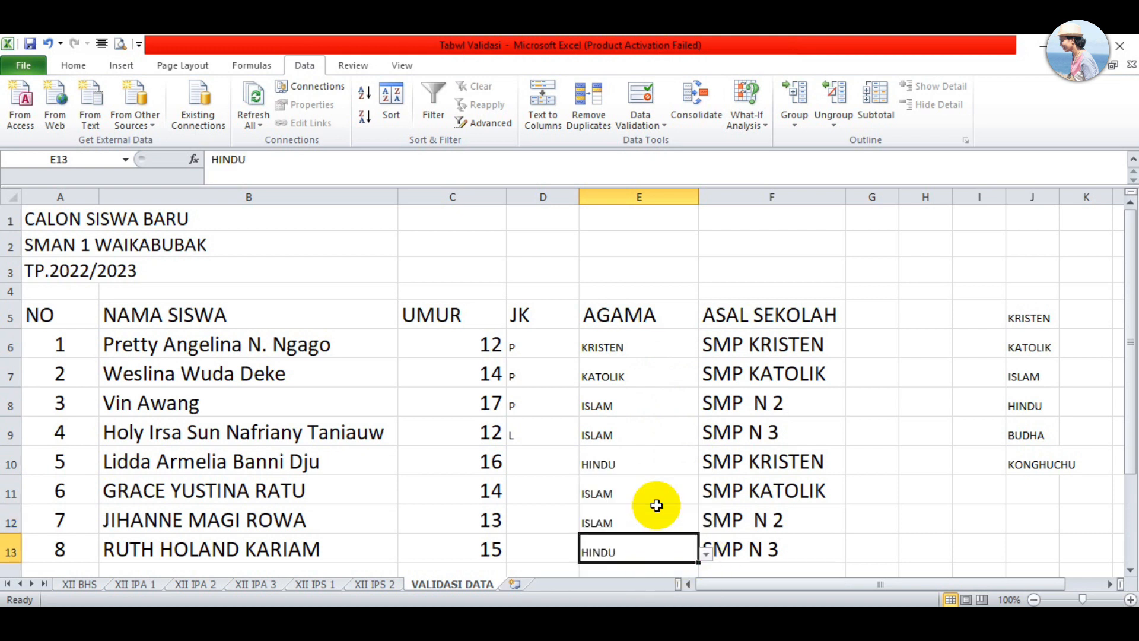